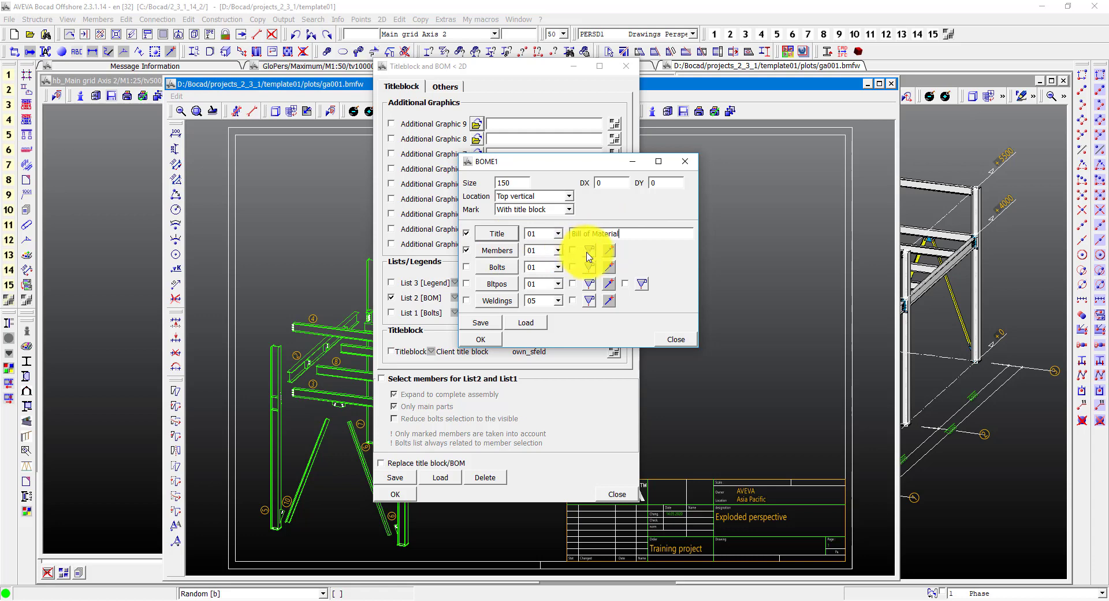
# Filter the BOM members to exclude mark number 0, keep the main member criterion active, and enable the filter.
pyautogui.click(588, 252)
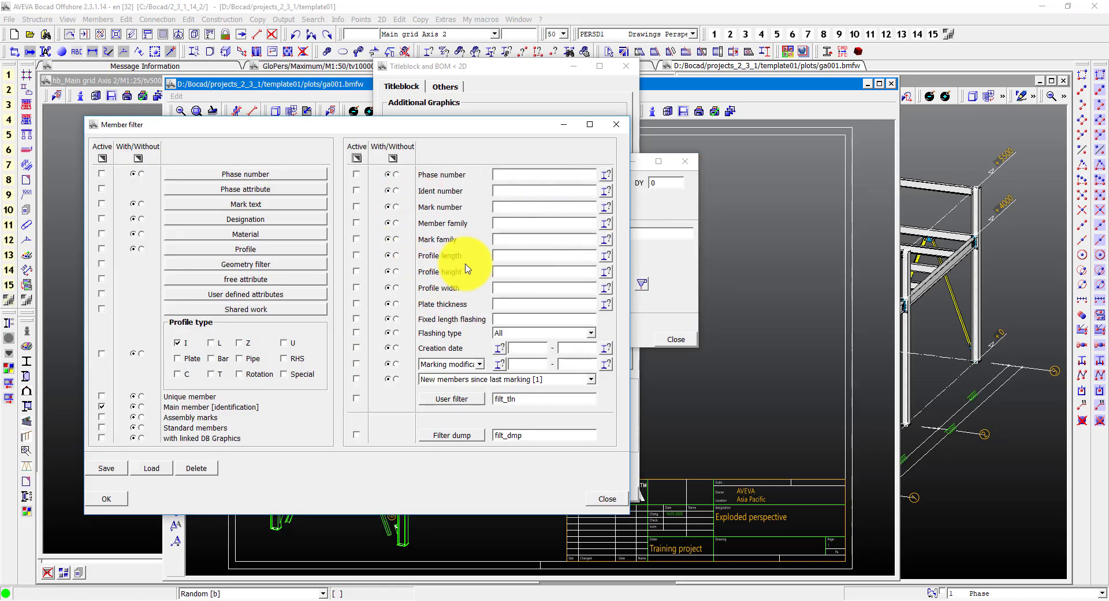
pyautogui.click(357, 206)
pyautogui.click(396, 207)
pyautogui.click(509, 207)
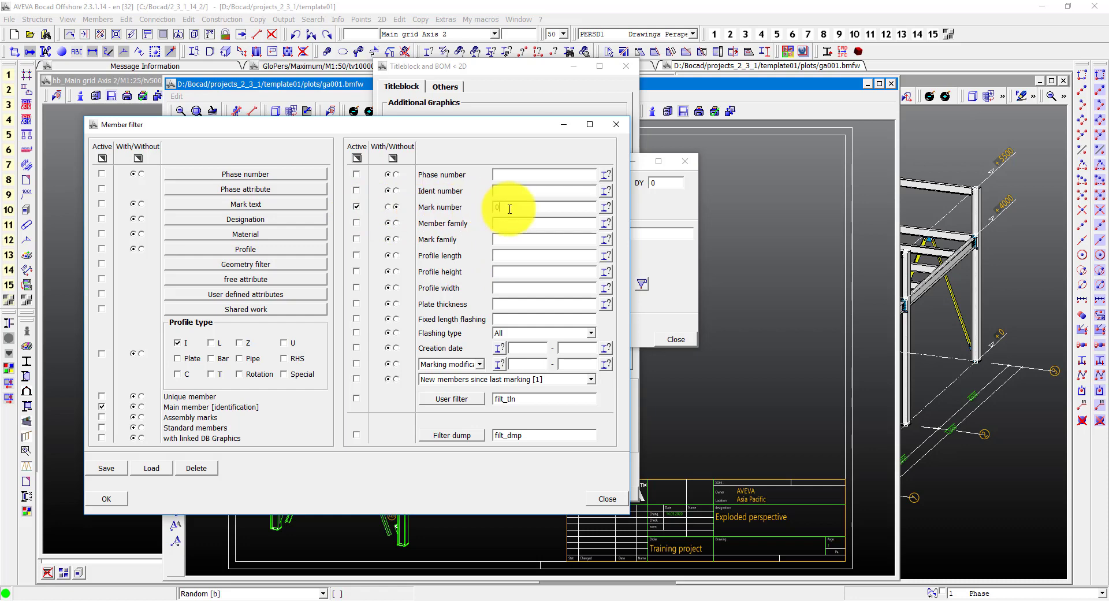
pyautogui.write('0')
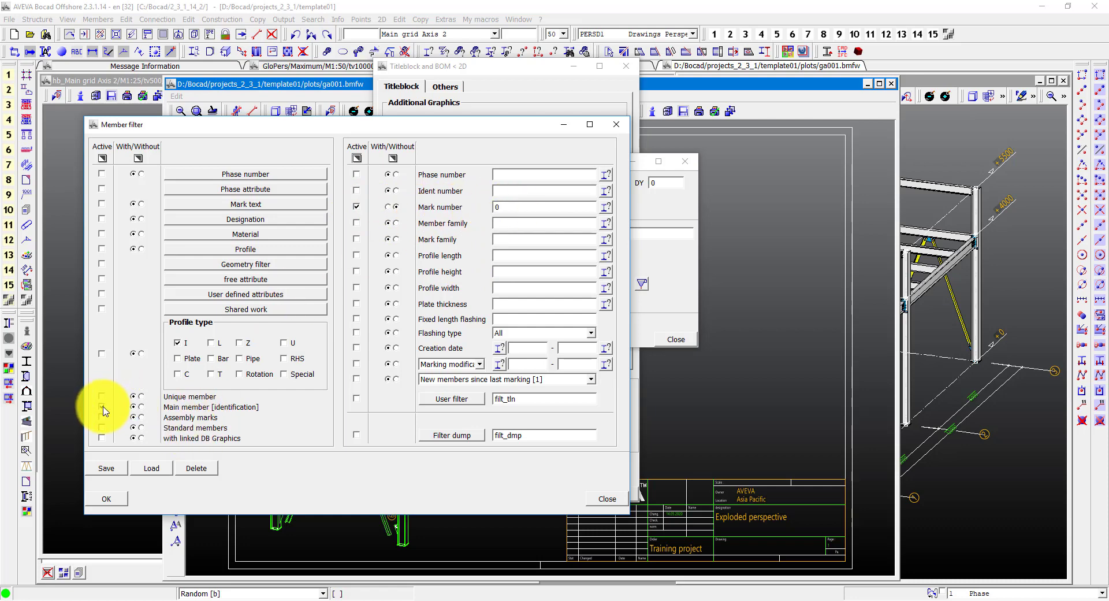
pyautogui.click(102, 408)
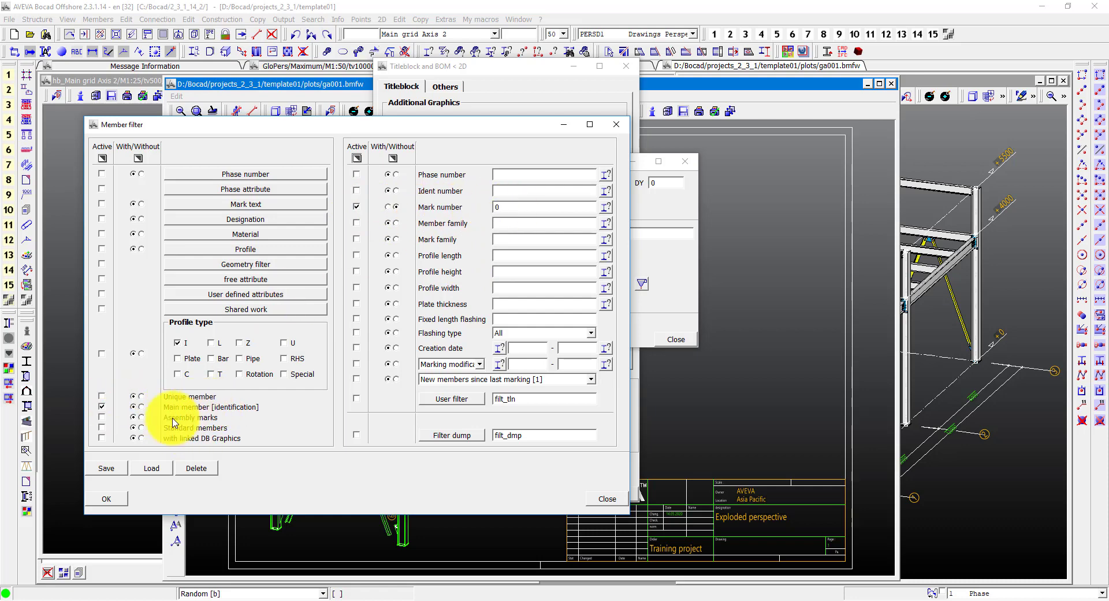
pyautogui.click(108, 499)
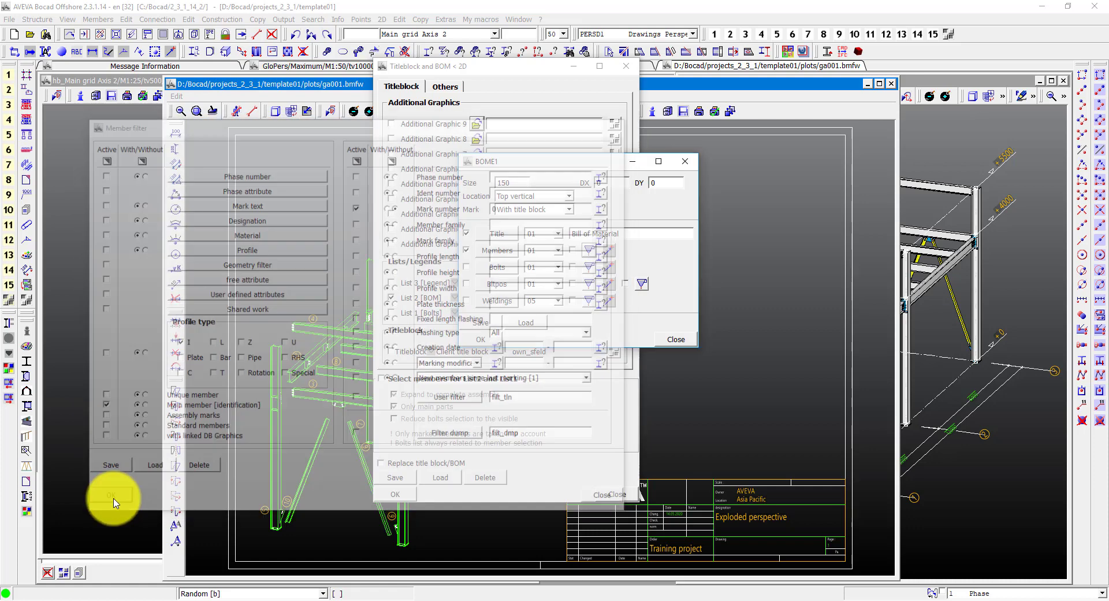
pyautogui.click(572, 250)
# Set the segment type selection for the Members list to Designation.
pyautogui.click(610, 251)
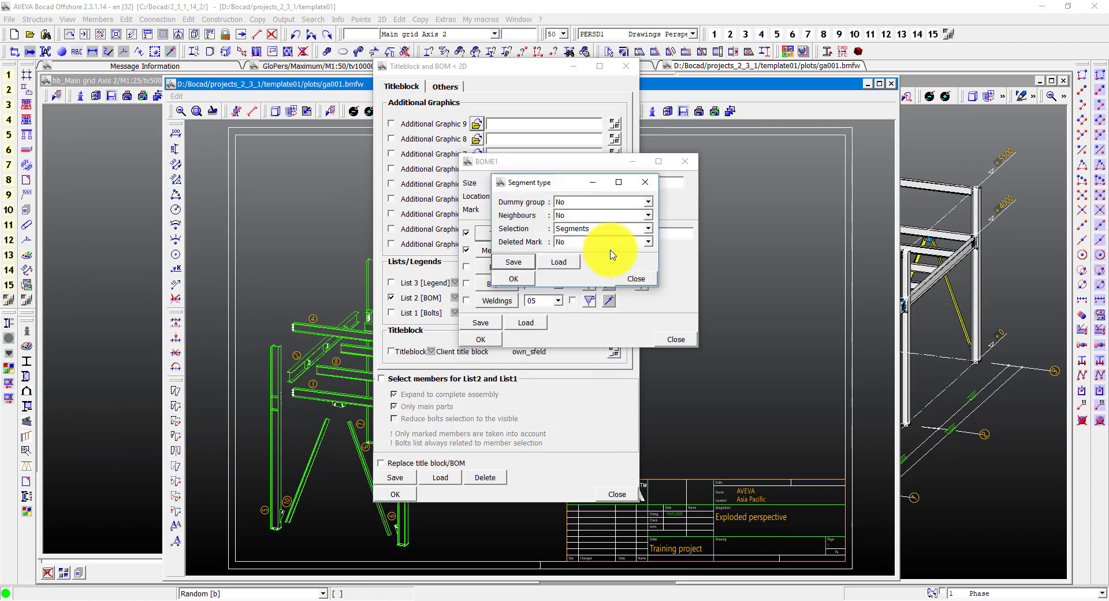
pyautogui.click(583, 229)
pyautogui.click(579, 247)
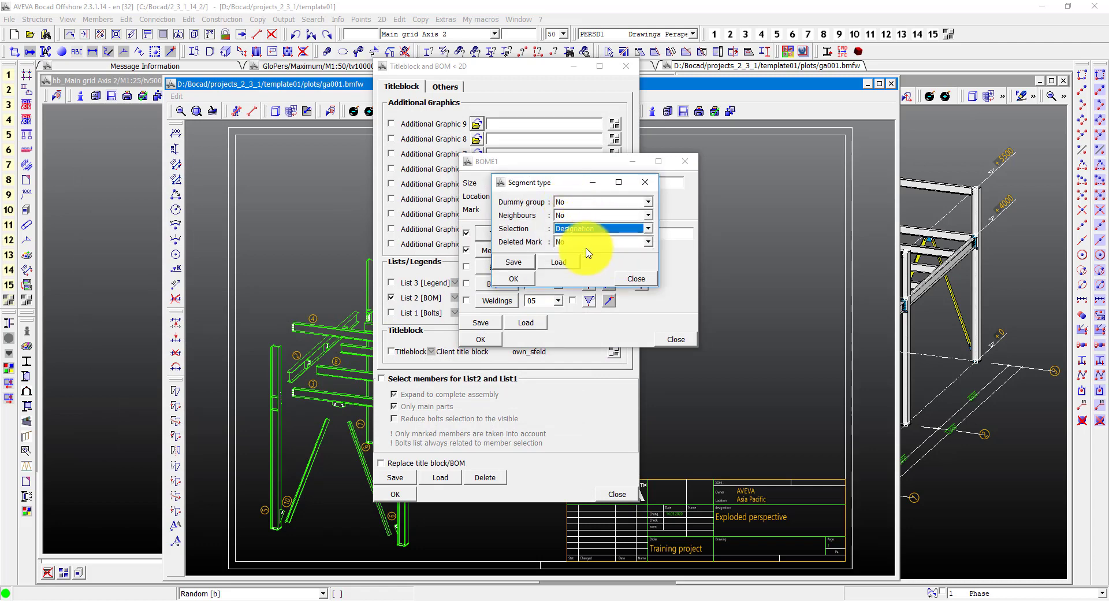
pyautogui.click(514, 280)
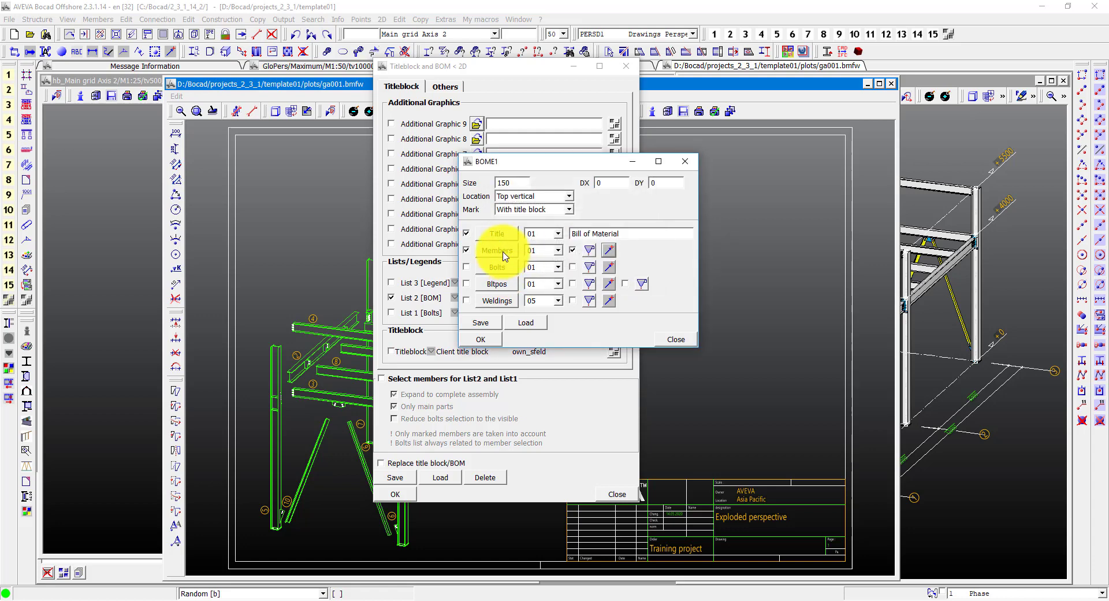
# In the Members list layout, set the first sort criterion to TX+1, the actual mark number text.
pyautogui.click(501, 252)
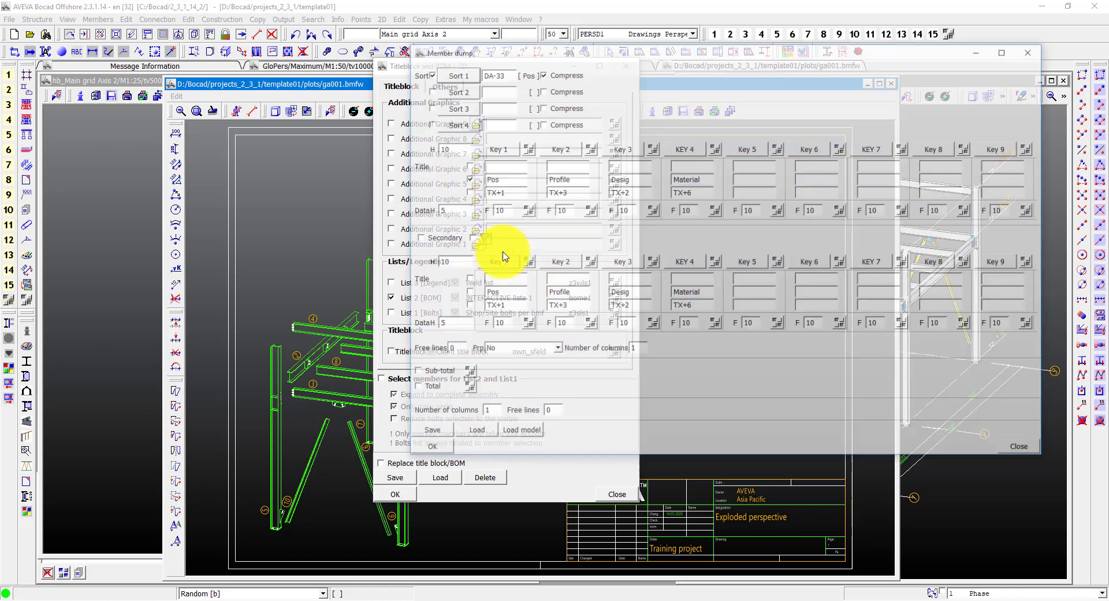
pyautogui.click(454, 74)
pyautogui.moveTo(613, 180); pyautogui.dragTo(614, 260)
pyautogui.click(578, 198)
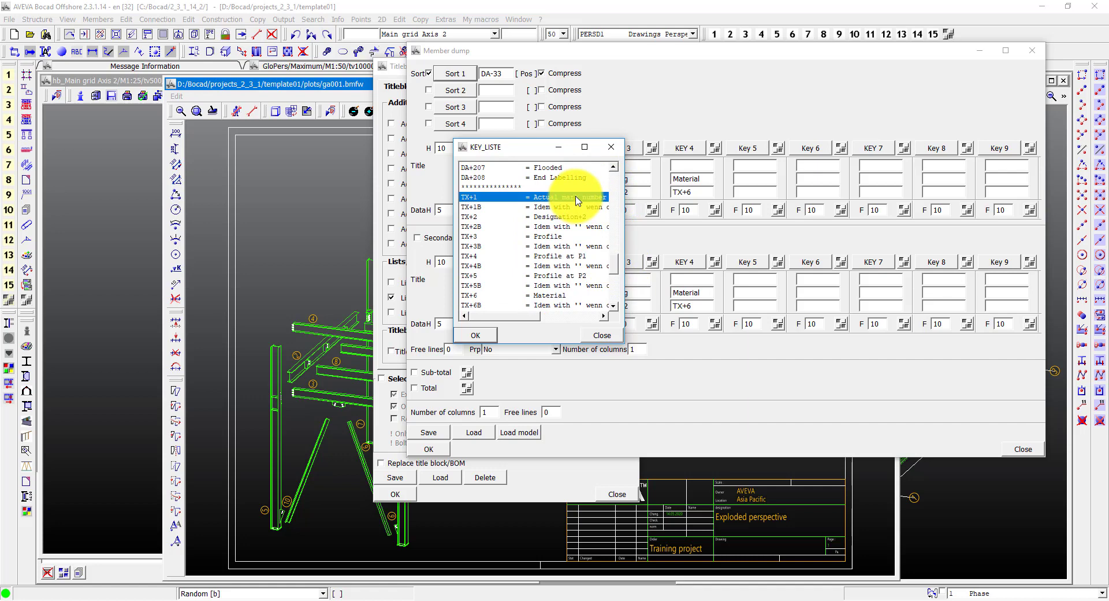
pyautogui.click(475, 335)
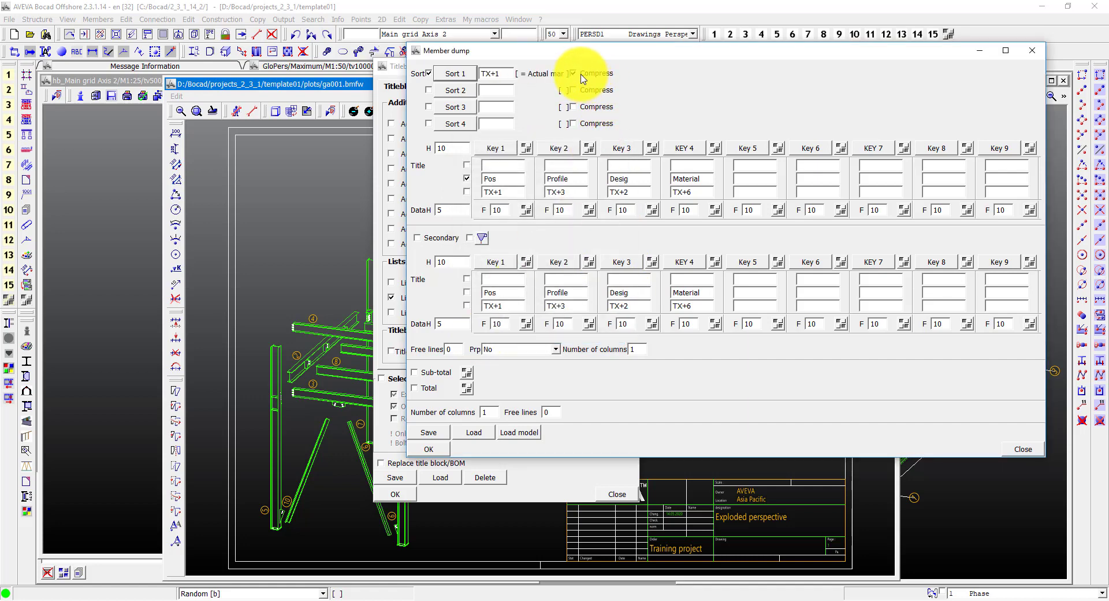
# Assign TX+1, the actual mark number text, to the first column of the main list and title it Mark.
pyautogui.click(495, 150)
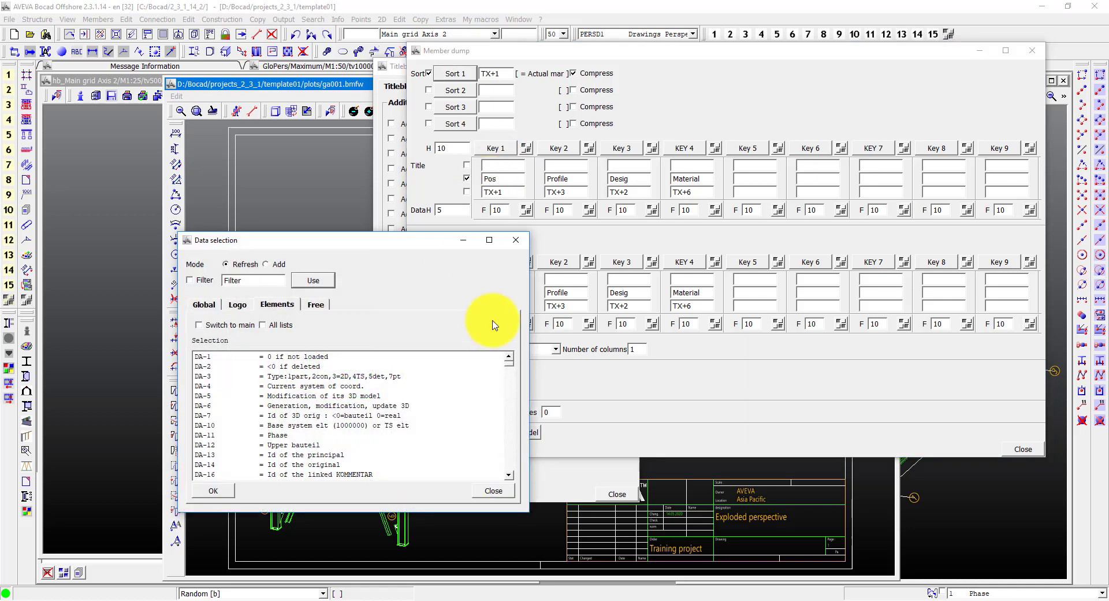
pyautogui.click(210, 308)
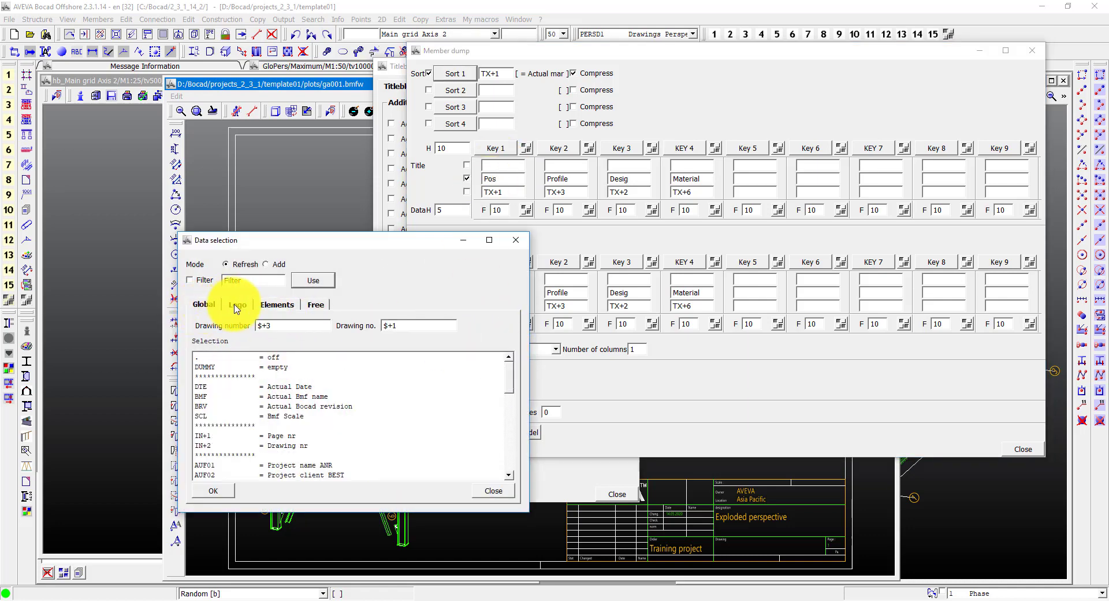
pyautogui.click(236, 306)
pyautogui.click(273, 304)
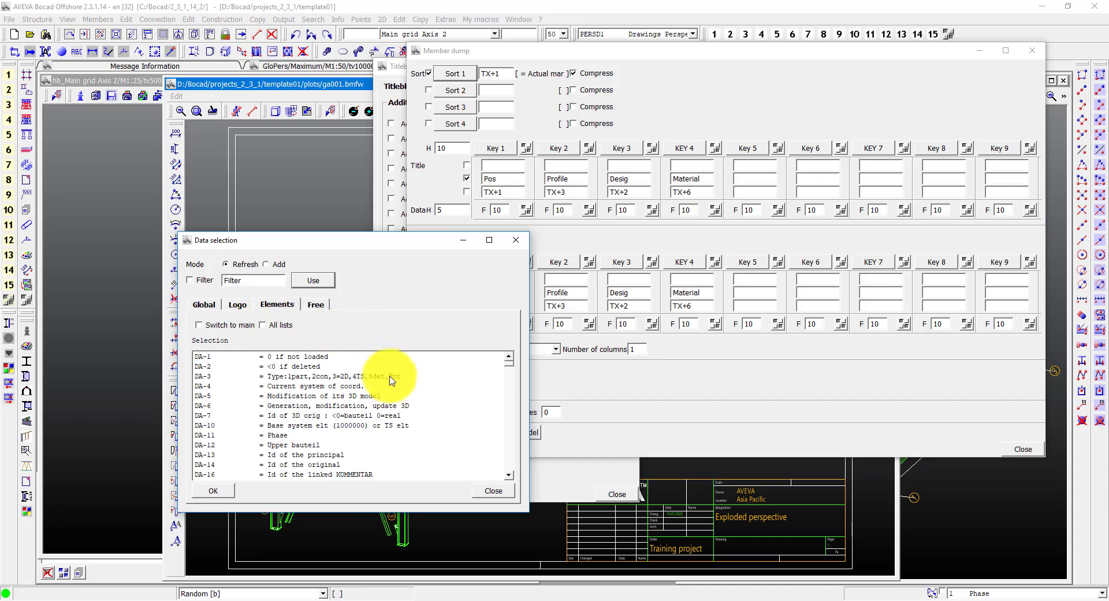
pyautogui.scroll(-15, 393, 381)
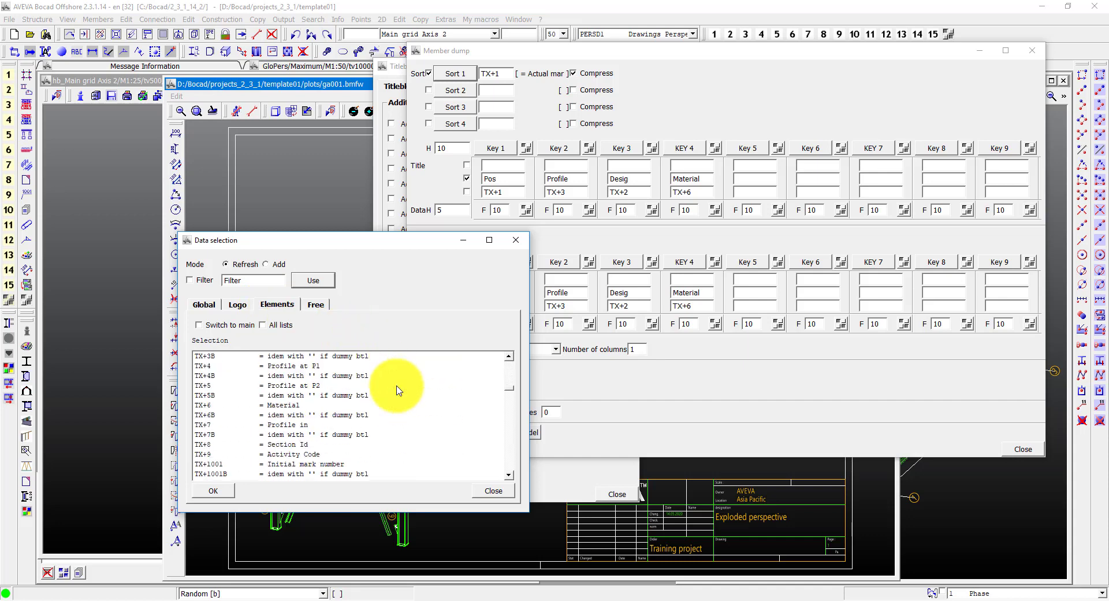
pyautogui.scroll(-15, 397, 390)
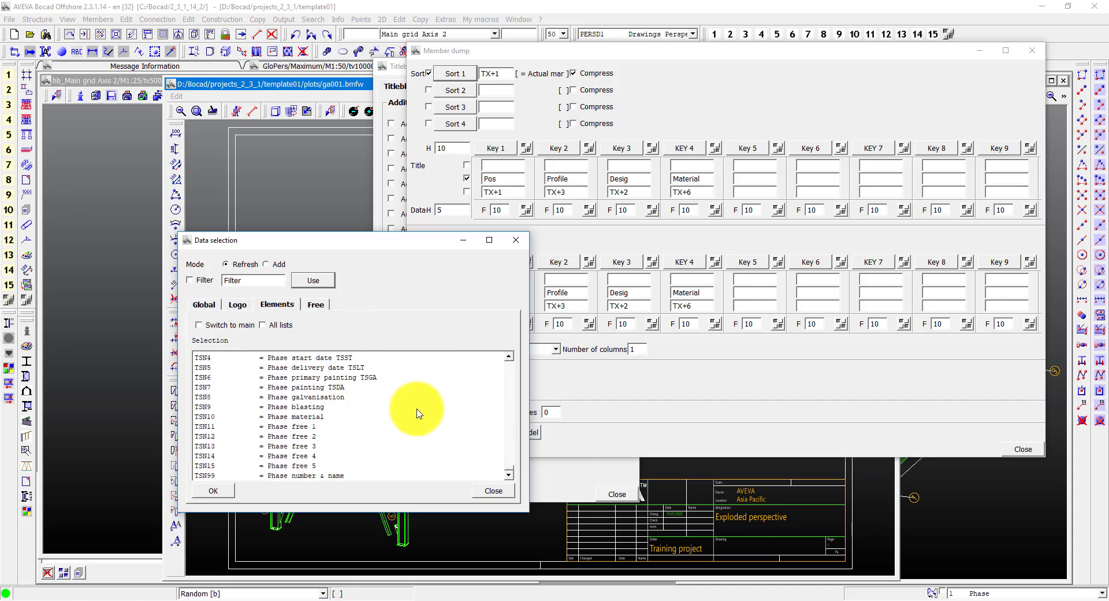
pyautogui.scroll(20, 419, 413)
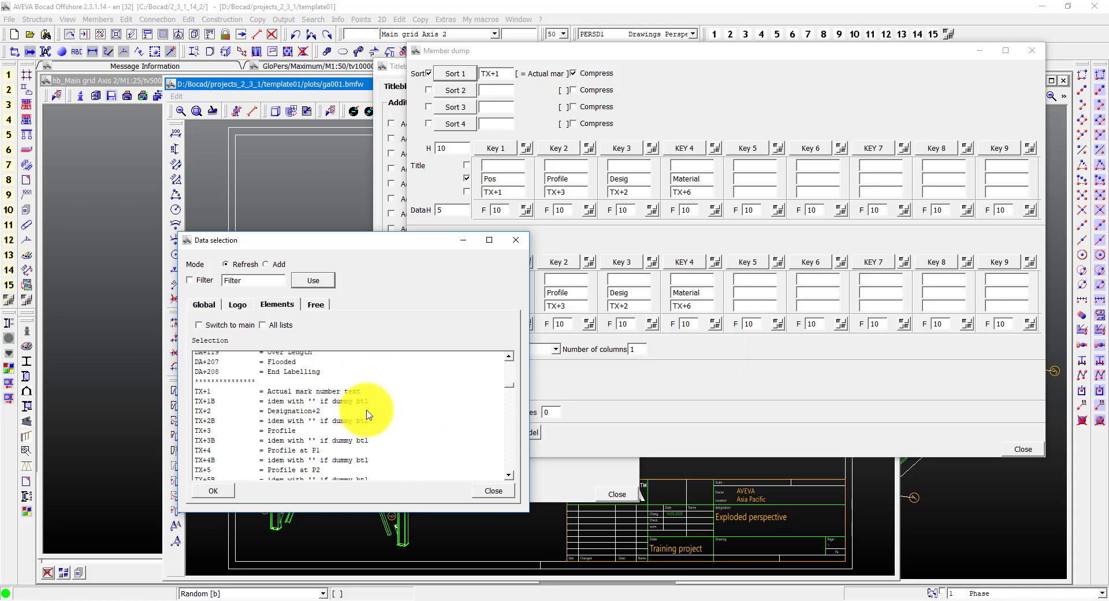
pyautogui.doubleClick(319, 395)
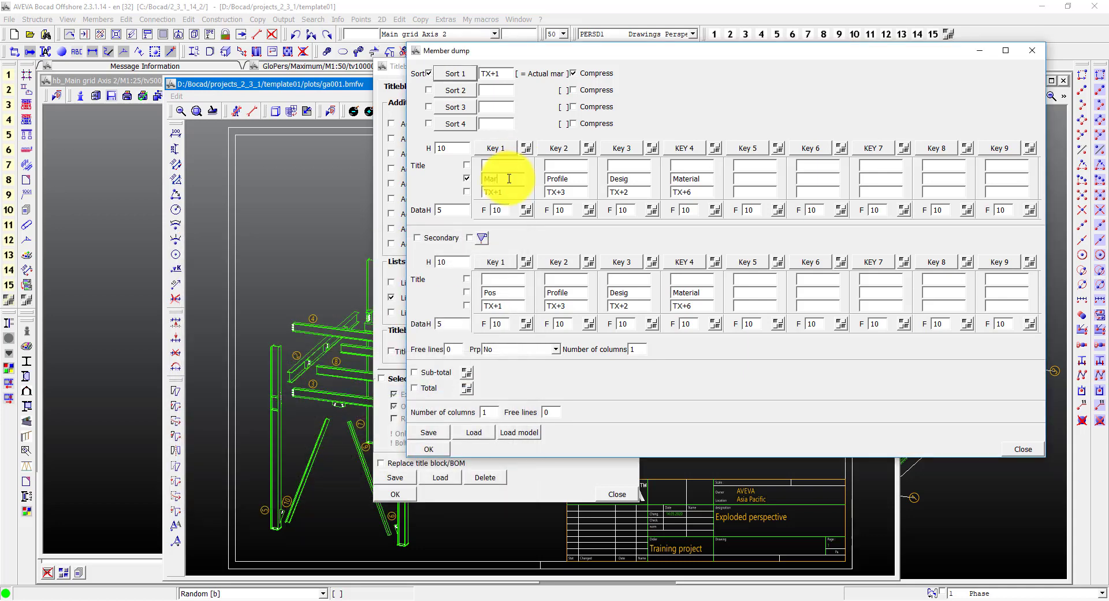
# Set the Mark column's width to 6 and the Profile column's width to 12, and retitle the third column Name.
pyautogui.click(576, 179)
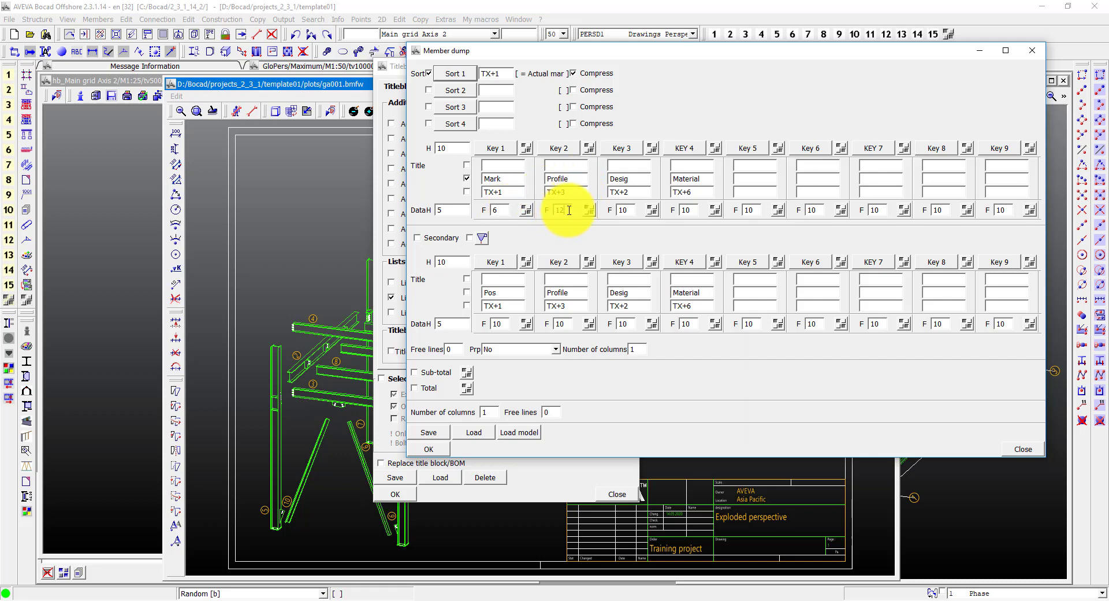
pyautogui.click(638, 192)
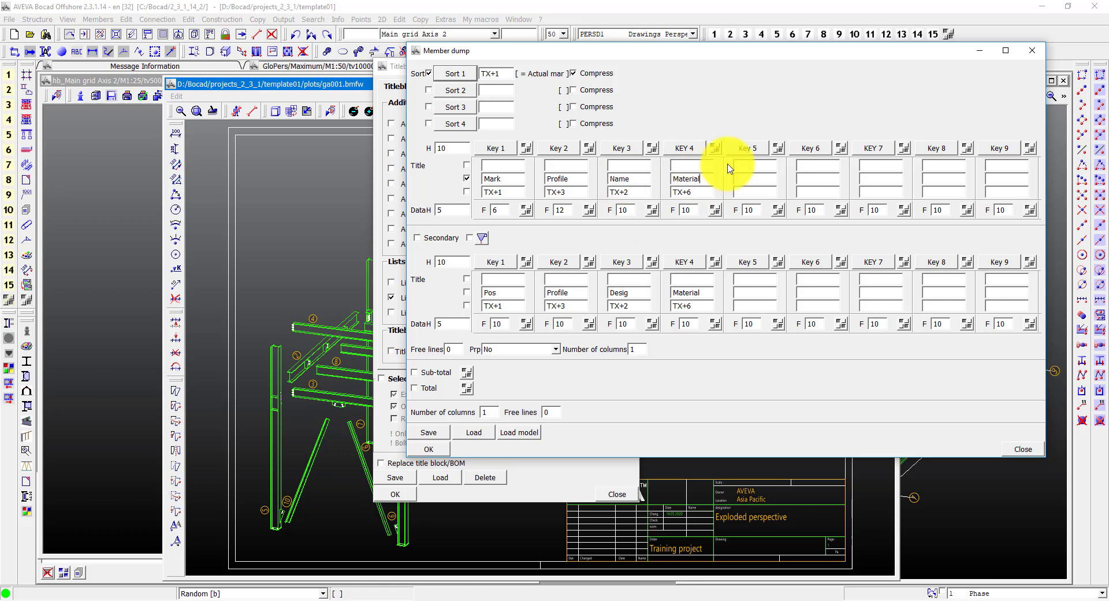
# Filter the available data by "quantity" and assign DA-35, the total quantity from the last marking process, to the fifth column.
pyautogui.click(748, 148)
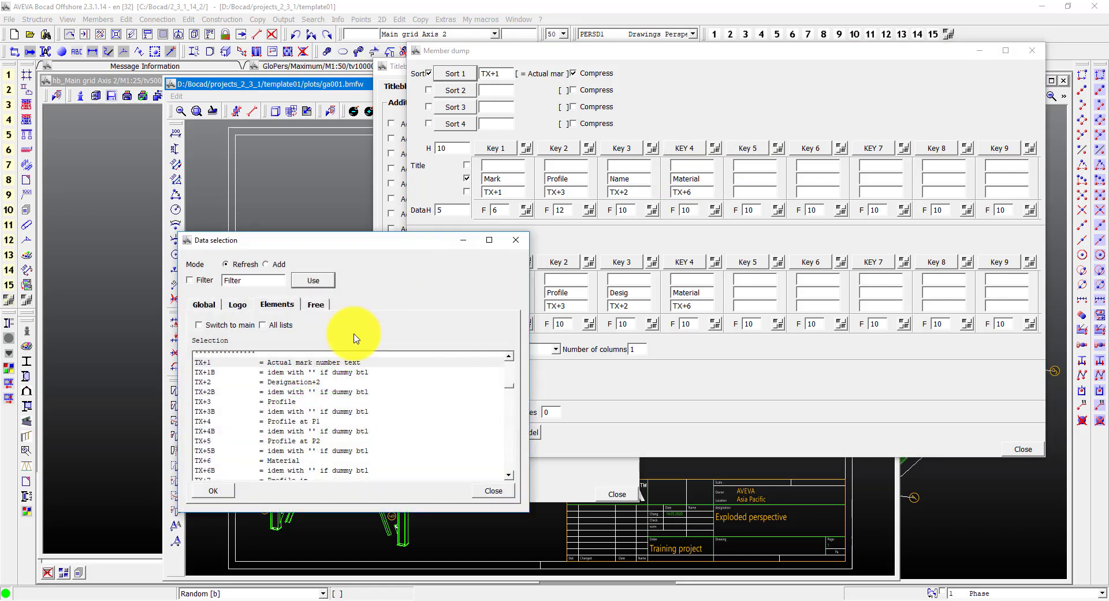
pyautogui.scroll(-15, 344, 406)
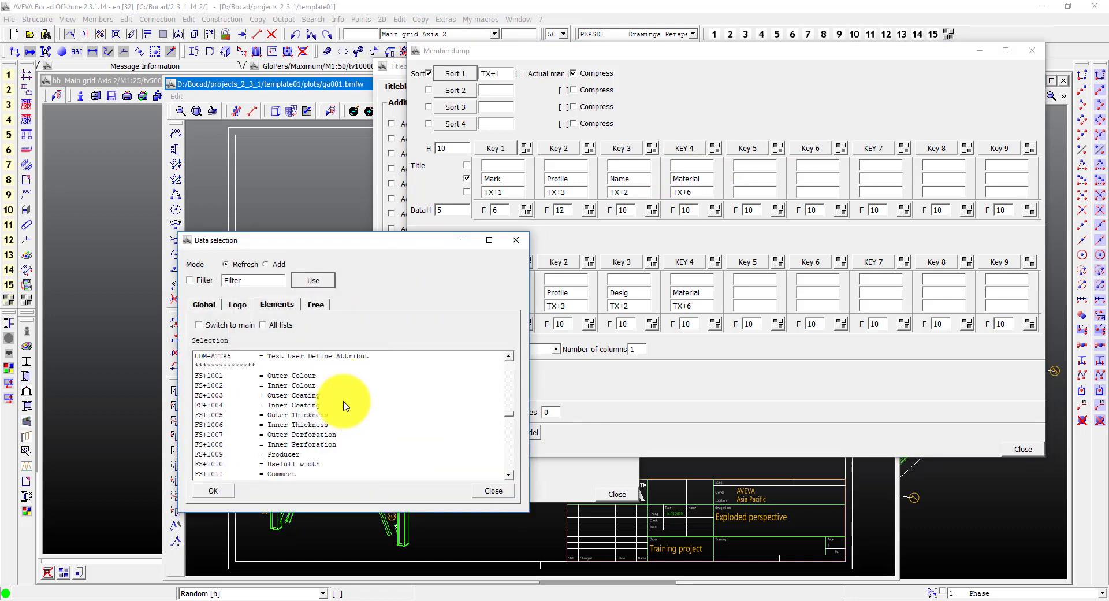
pyautogui.click(199, 279)
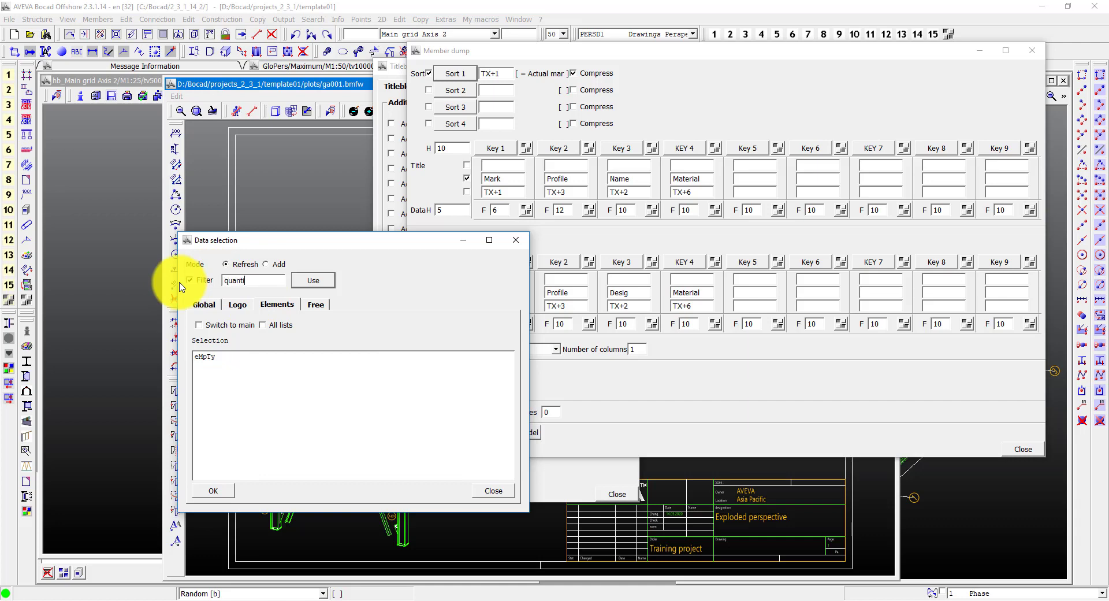
pyautogui.click(300, 280)
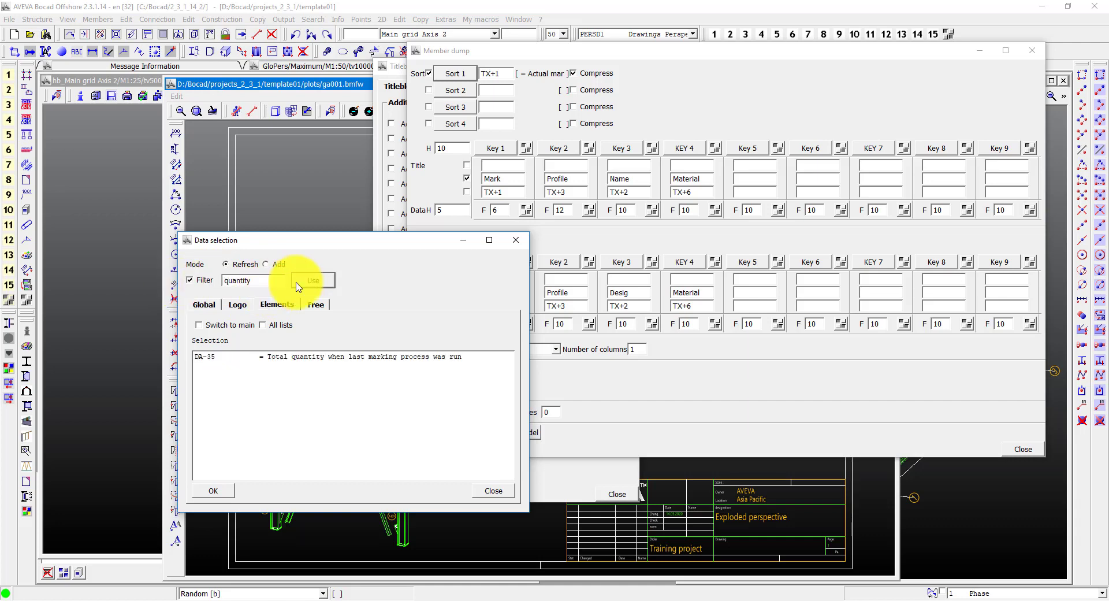
pyautogui.click(354, 360)
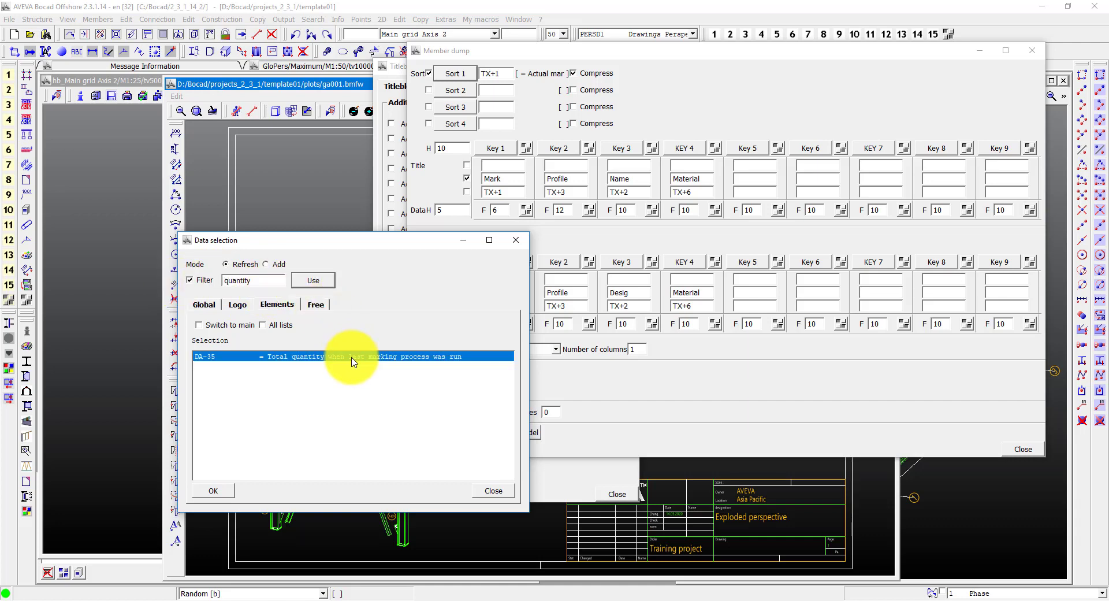
pyautogui.click(208, 490)
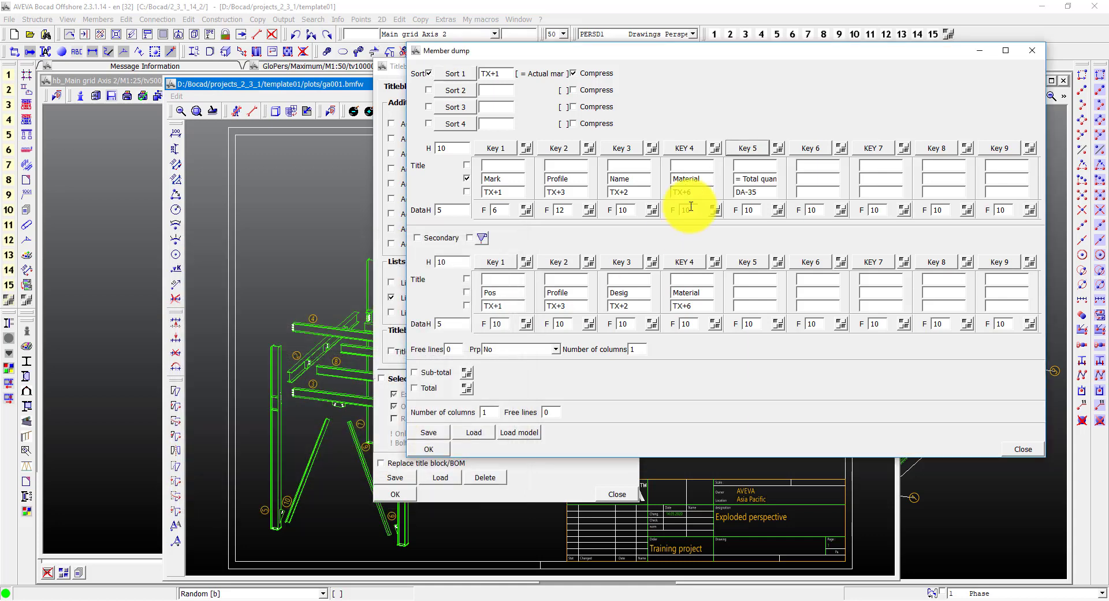
# Title the fifth column Qty and set its width to 4.
pyautogui.click(758, 183)
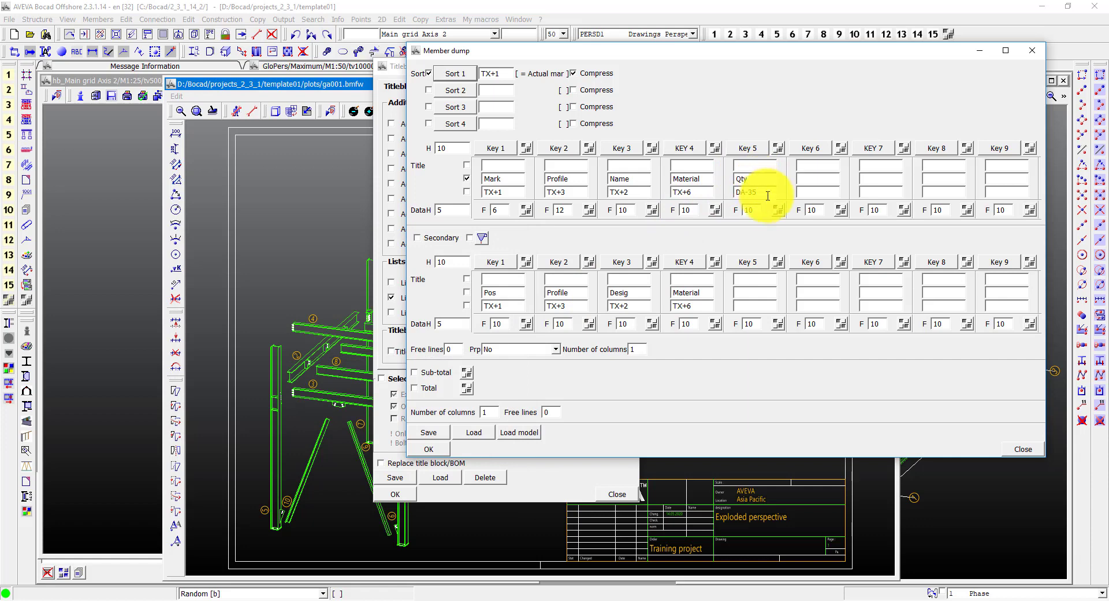
pyautogui.click(752, 214)
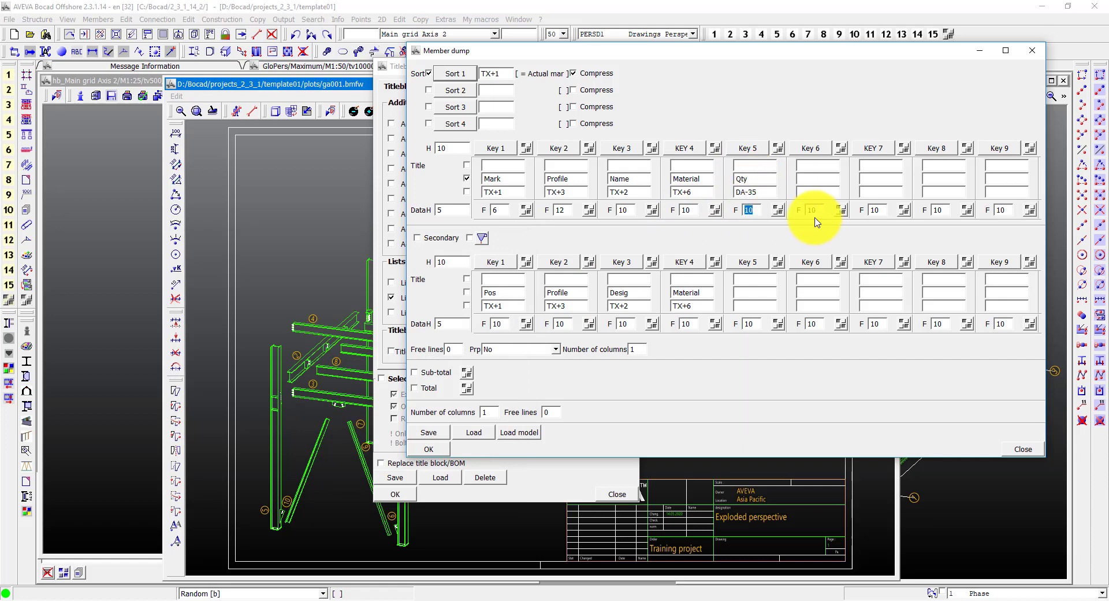
pyautogui.click(817, 219)
# Search the data keys for "length", clear the filter, and assign DC+26, Length after GM3 (mm), to the sixth column.
pyautogui.click(810, 148)
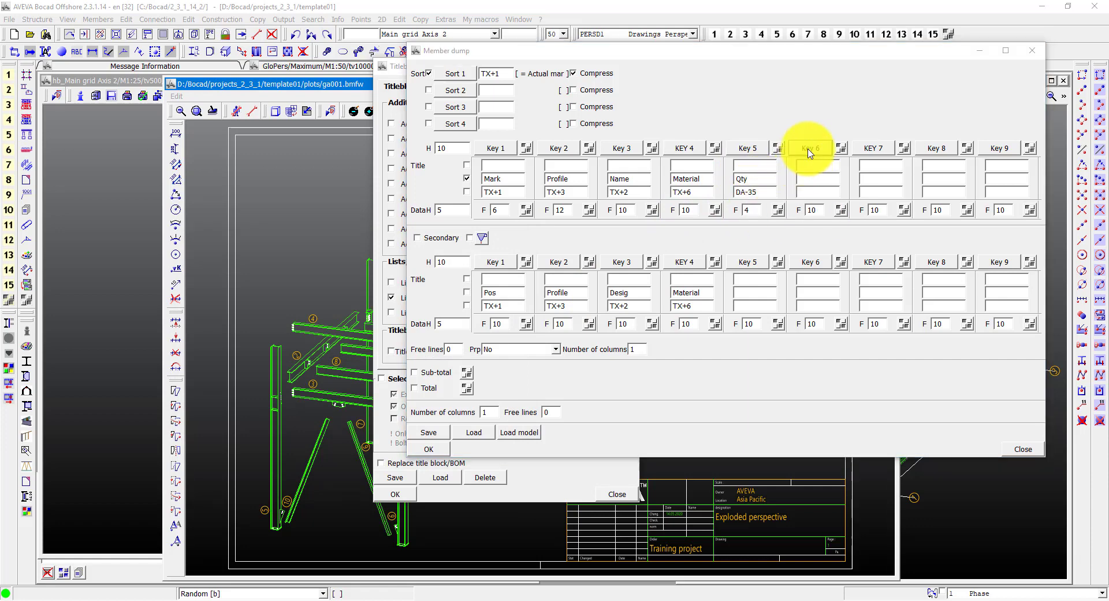
pyautogui.moveTo(667, 277); pyautogui.dragTo(592, 281)
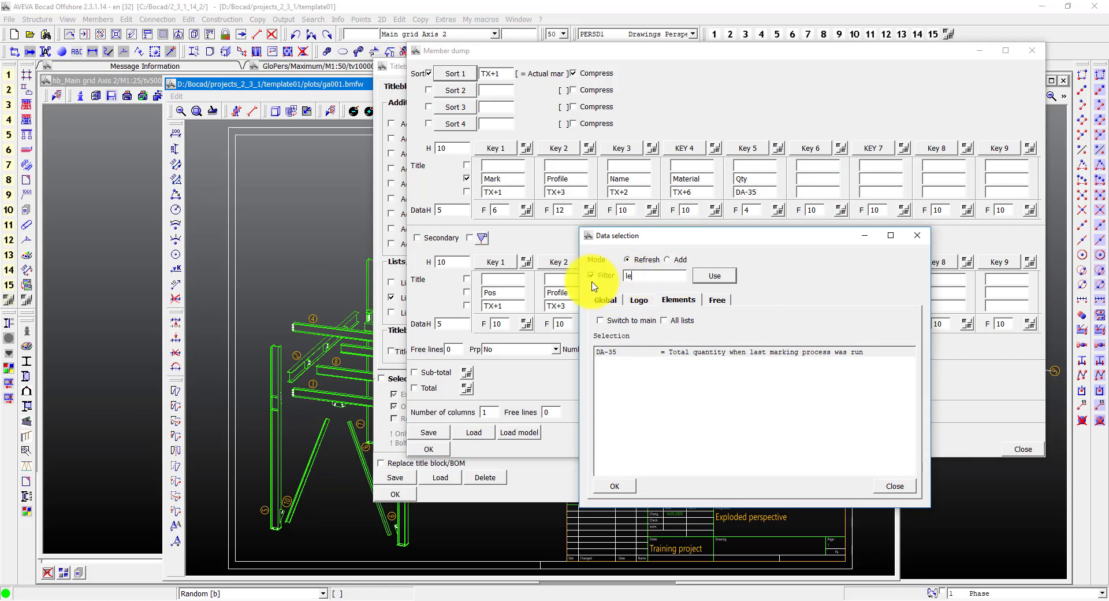
pyautogui.write('length')
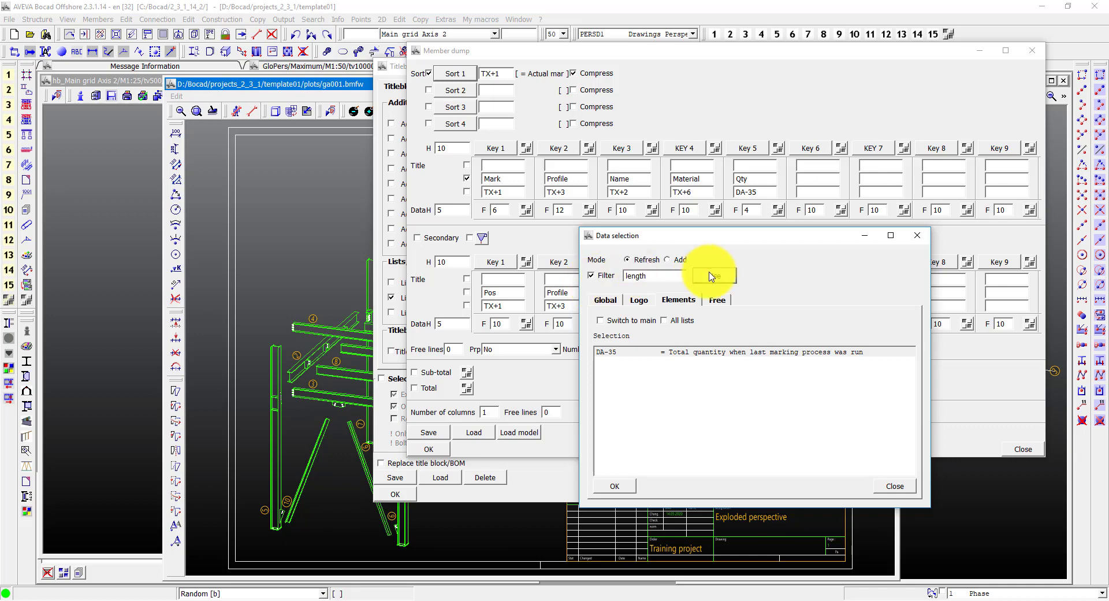
pyautogui.click(714, 275)
pyautogui.click(590, 276)
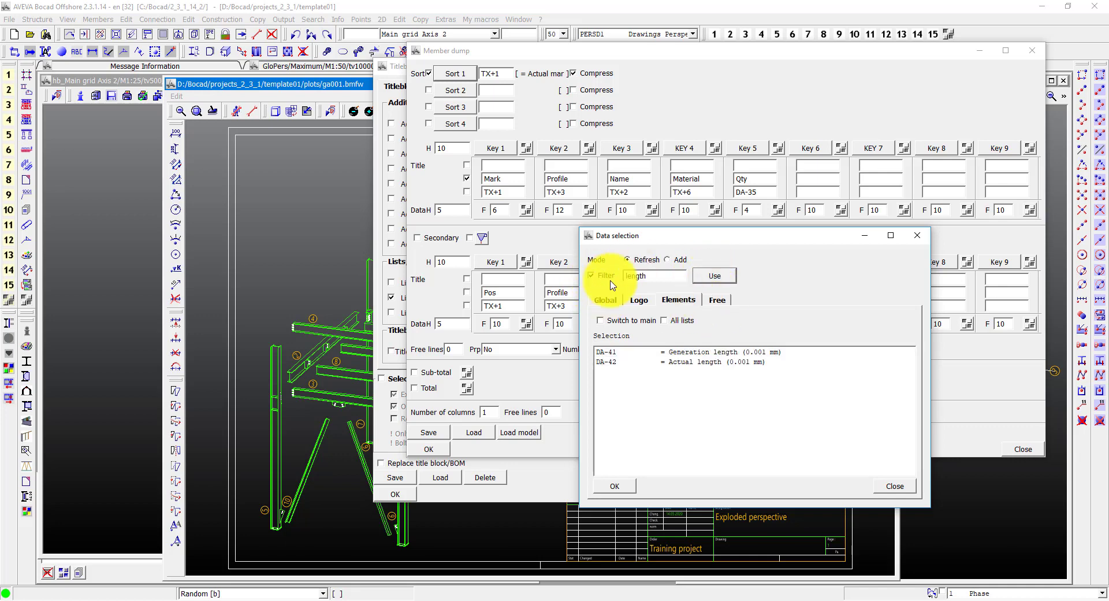
pyautogui.scroll(-20, 895, 399)
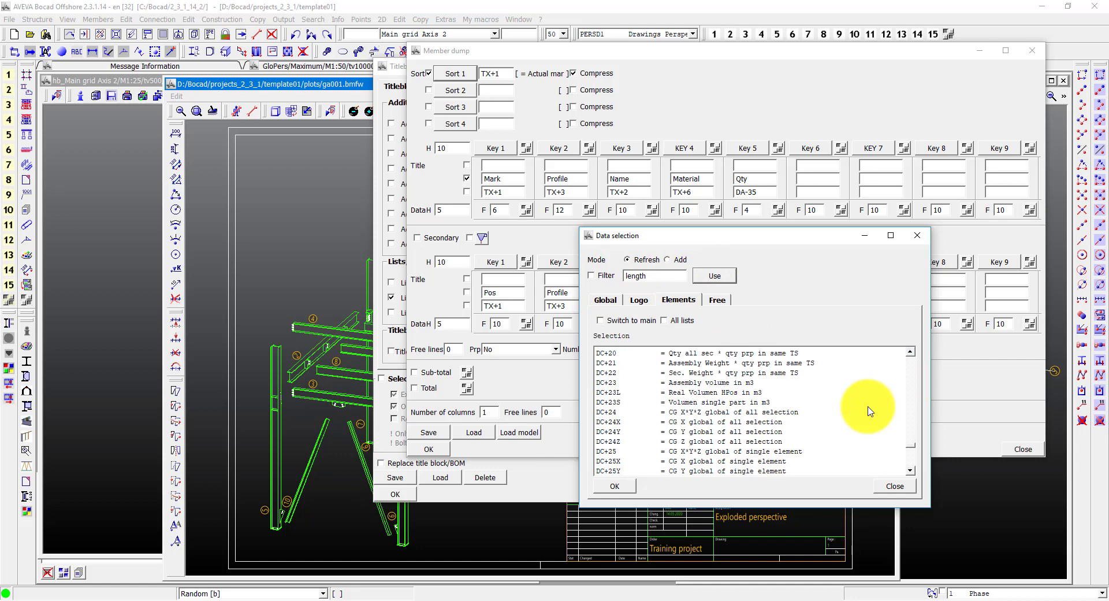
pyautogui.scroll(-2, 868, 412)
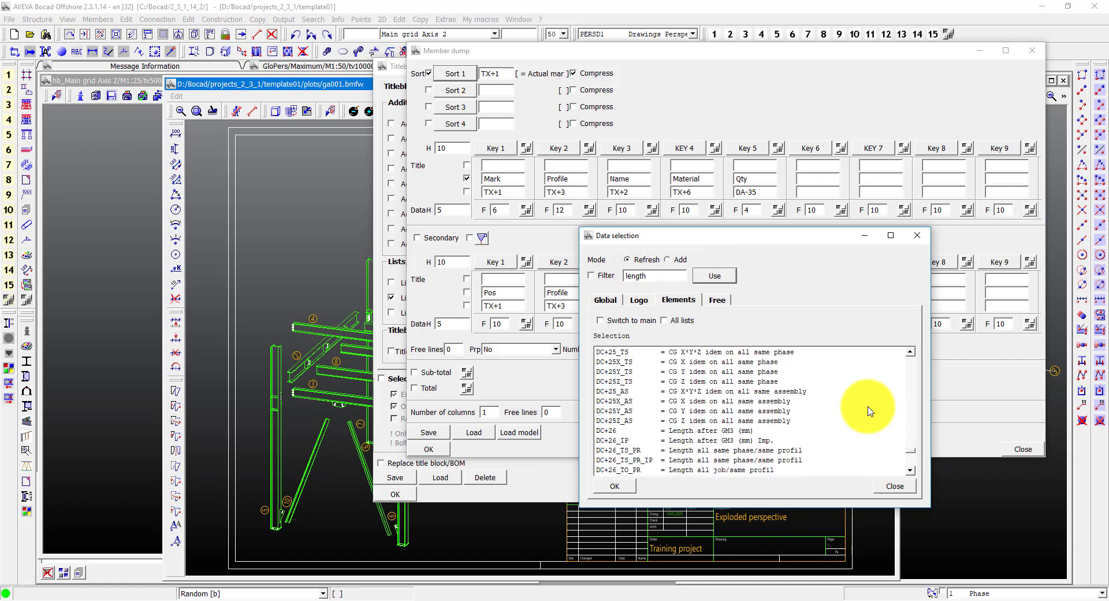
pyautogui.doubleClick(727, 431)
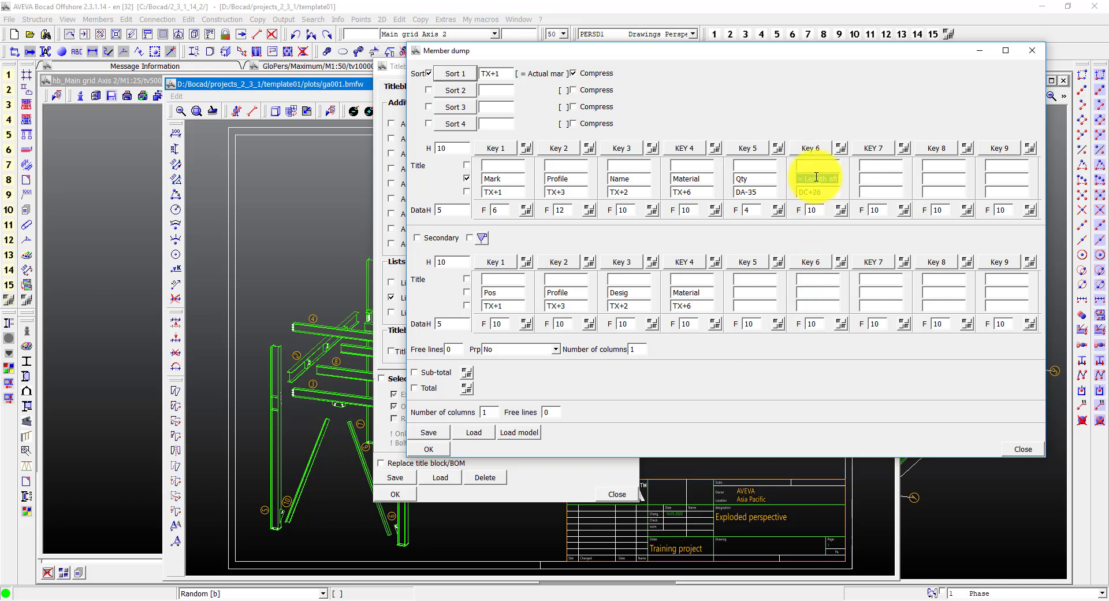
# Title the sixth column Length, append the unit mm to its DC+26 key, and accept the list settings.
pyautogui.write('Le')
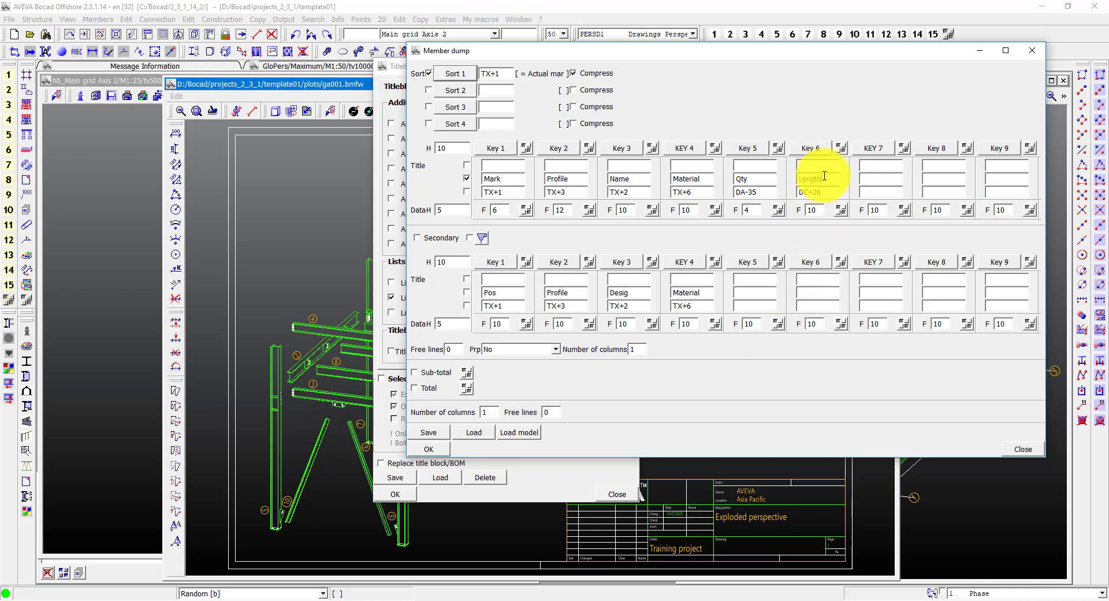
pyautogui.click(822, 208)
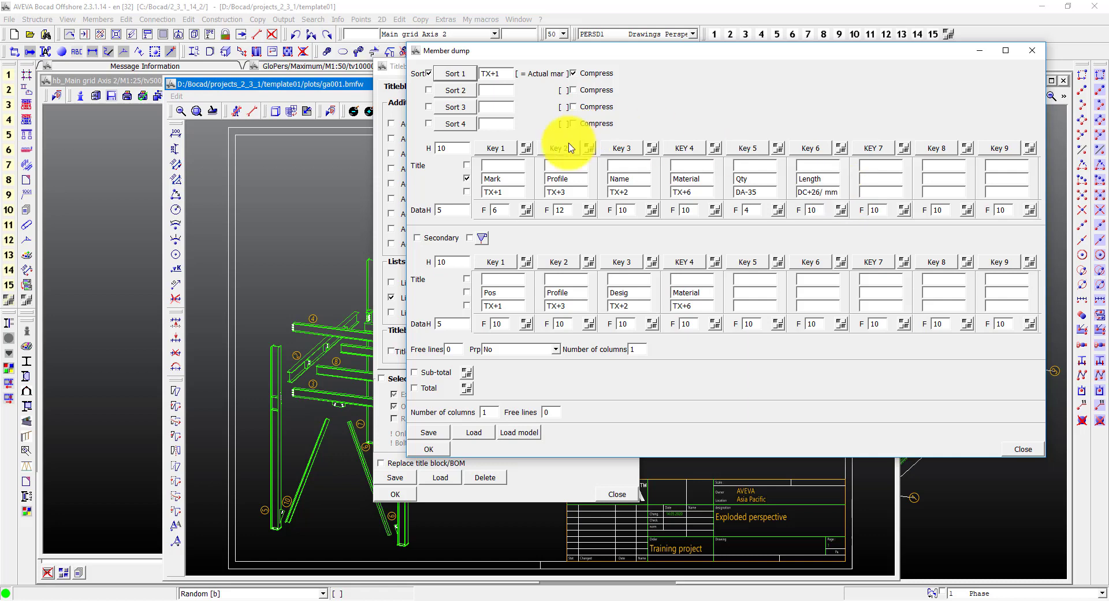
pyautogui.click(437, 451)
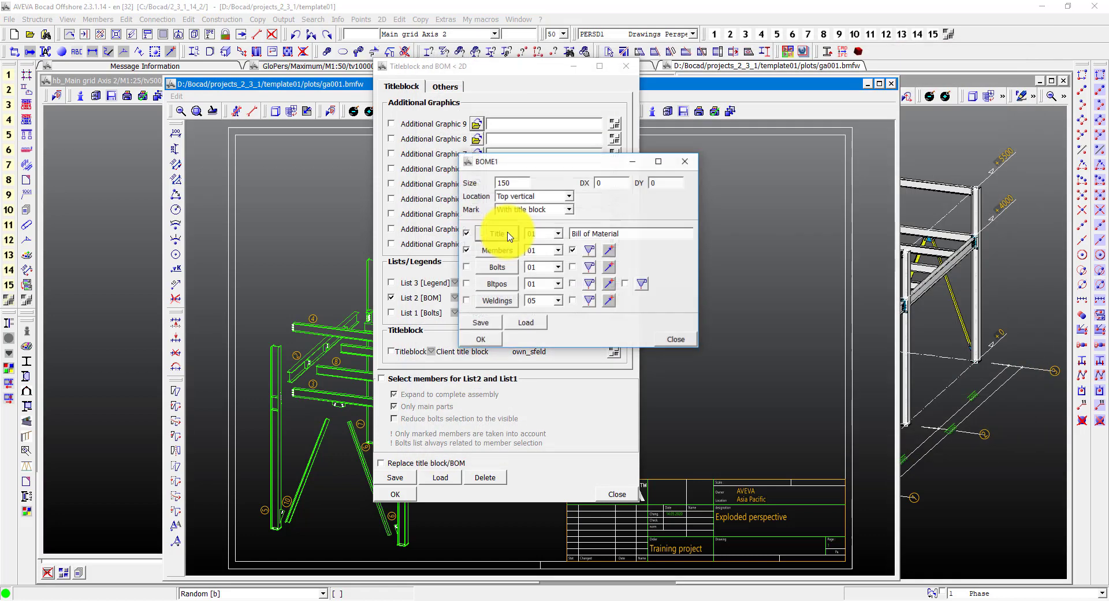
pyautogui.click(491, 339)
# Insert the Bill of Material list at the upper-right inner corner of the drawing frame and inspect it.
pyautogui.click(448, 87)
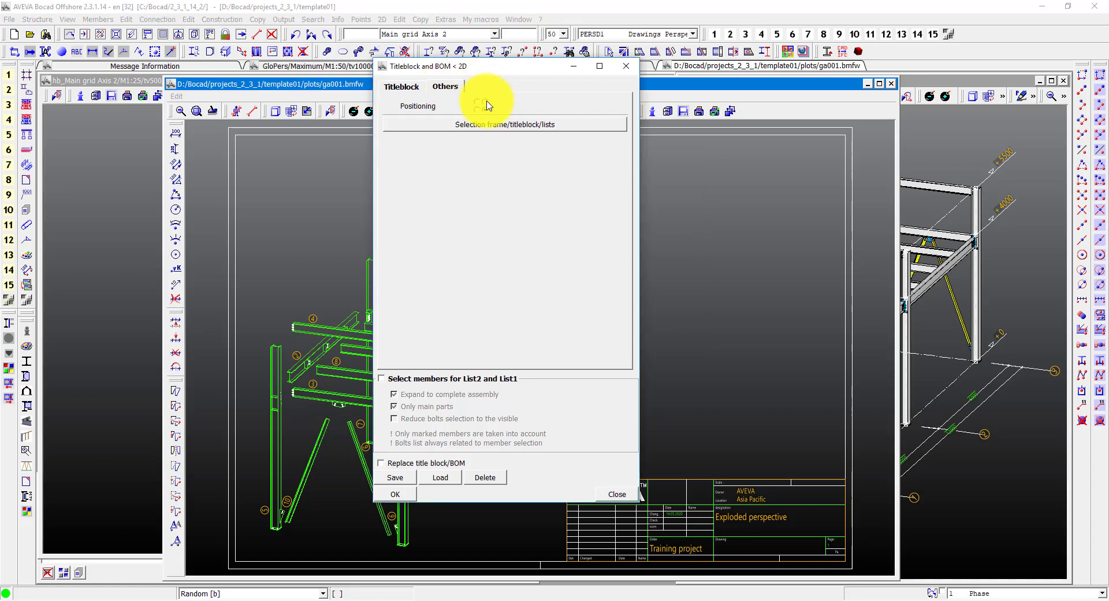
pyautogui.click(396, 494)
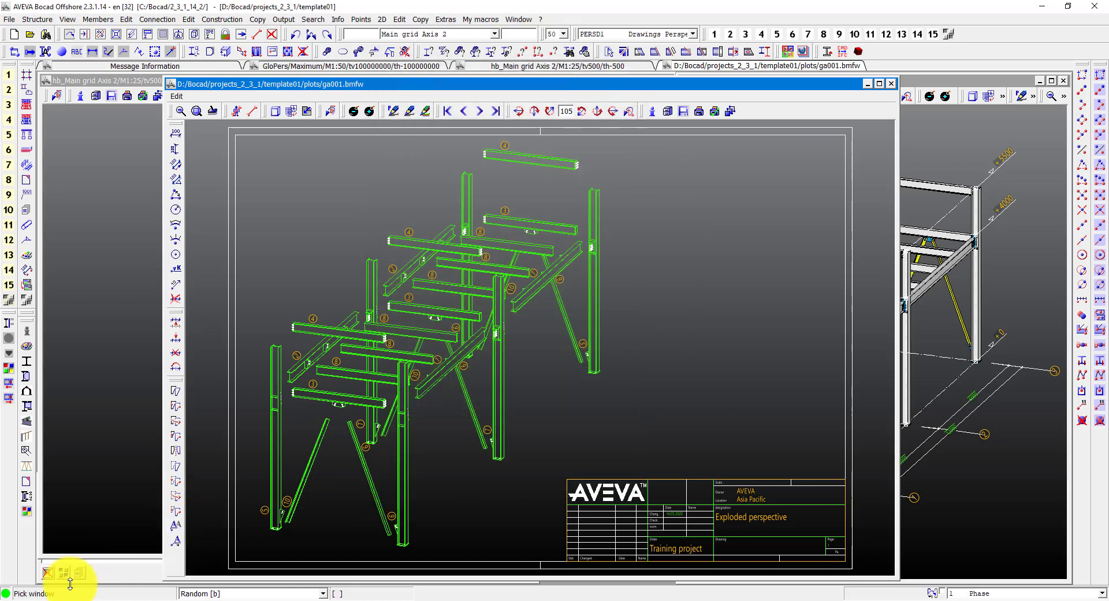
pyautogui.click(445, 376)
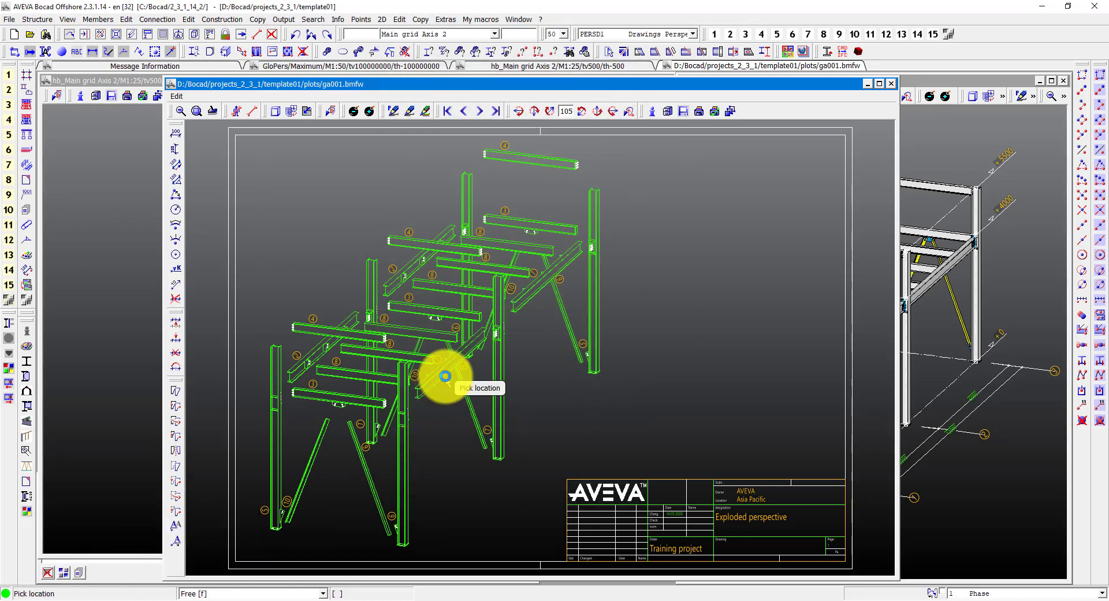
pyautogui.press('b')
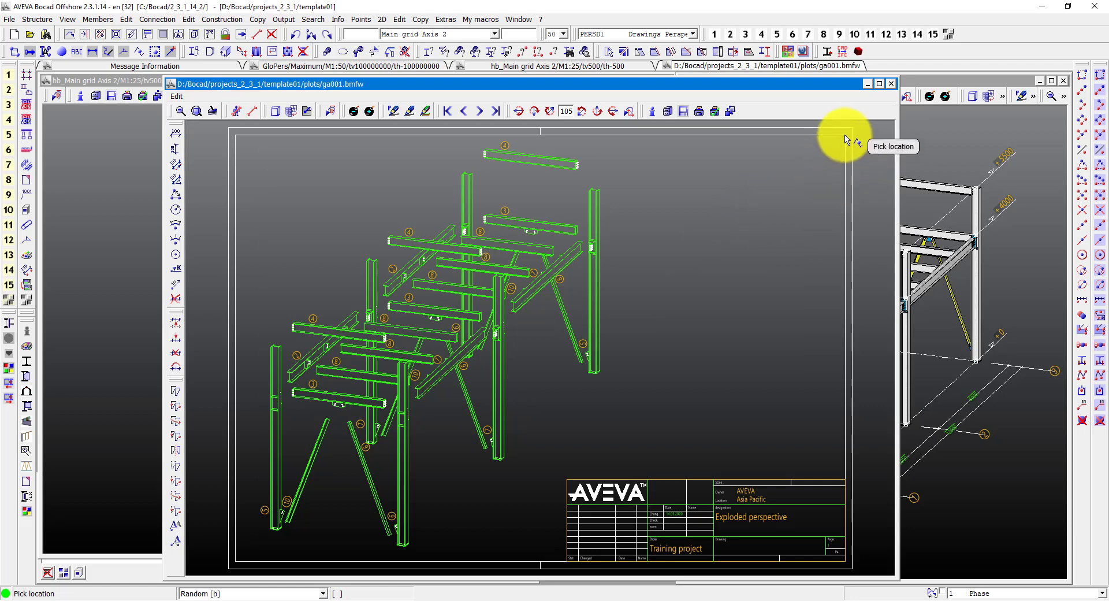
pyautogui.click(845, 139)
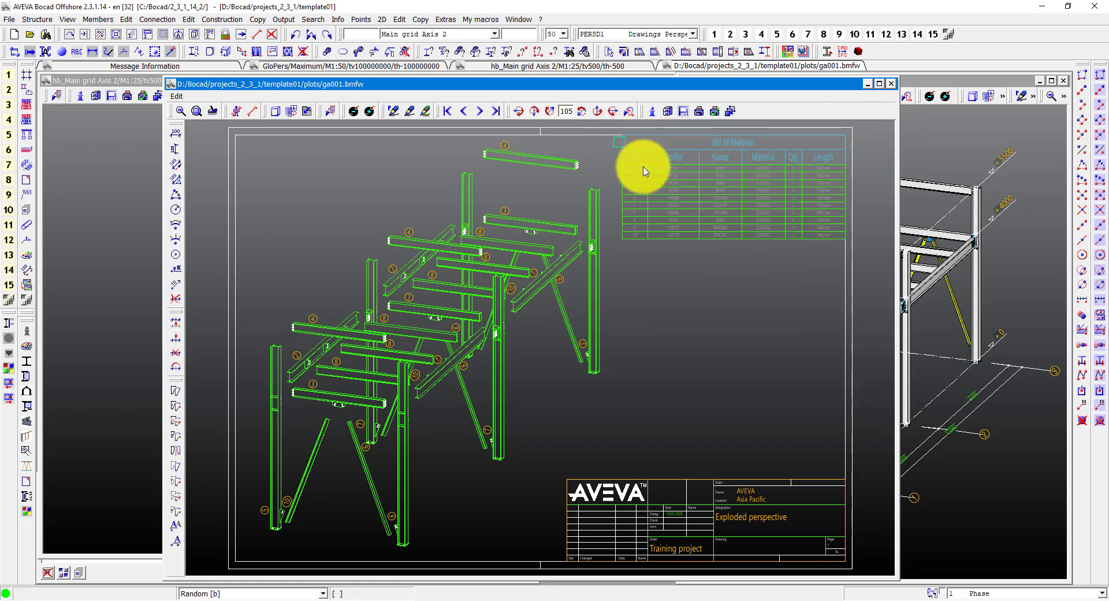
pyautogui.moveTo(845, 249); pyautogui.dragTo(855, 254)
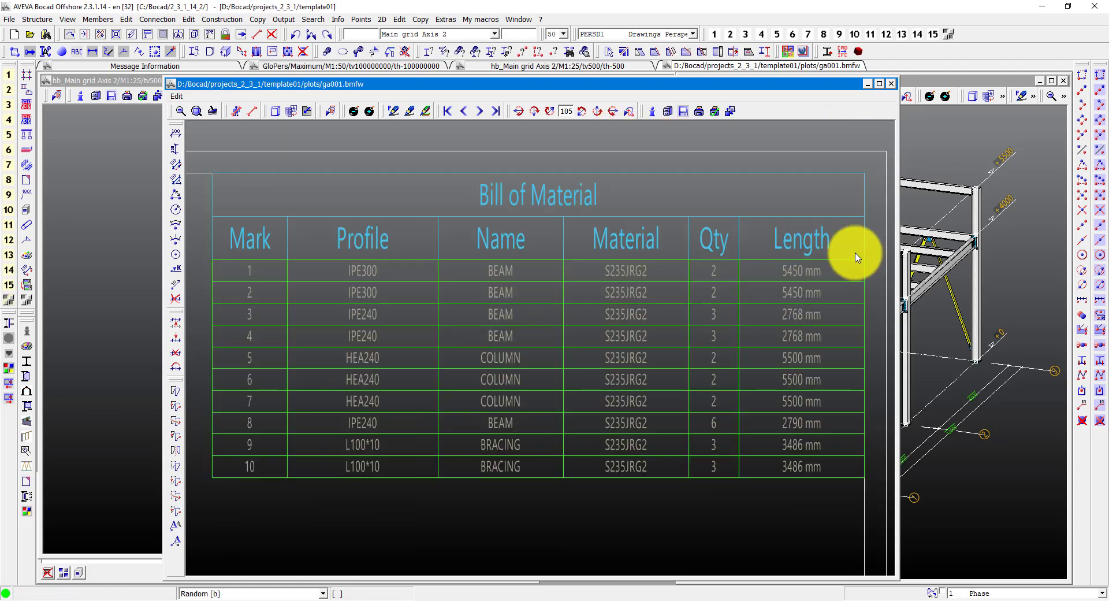
pyautogui.middleClick(801, 239)
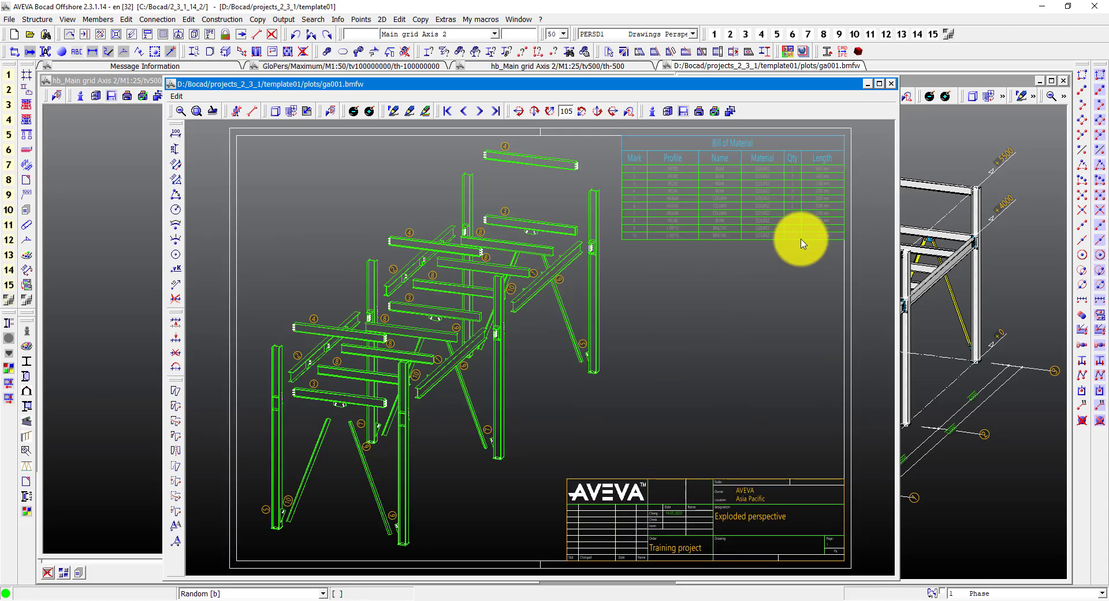
# Delete the inserted Bill of Material list from the drawing.
pyautogui.click(271, 37)
pyautogui.click(701, 209)
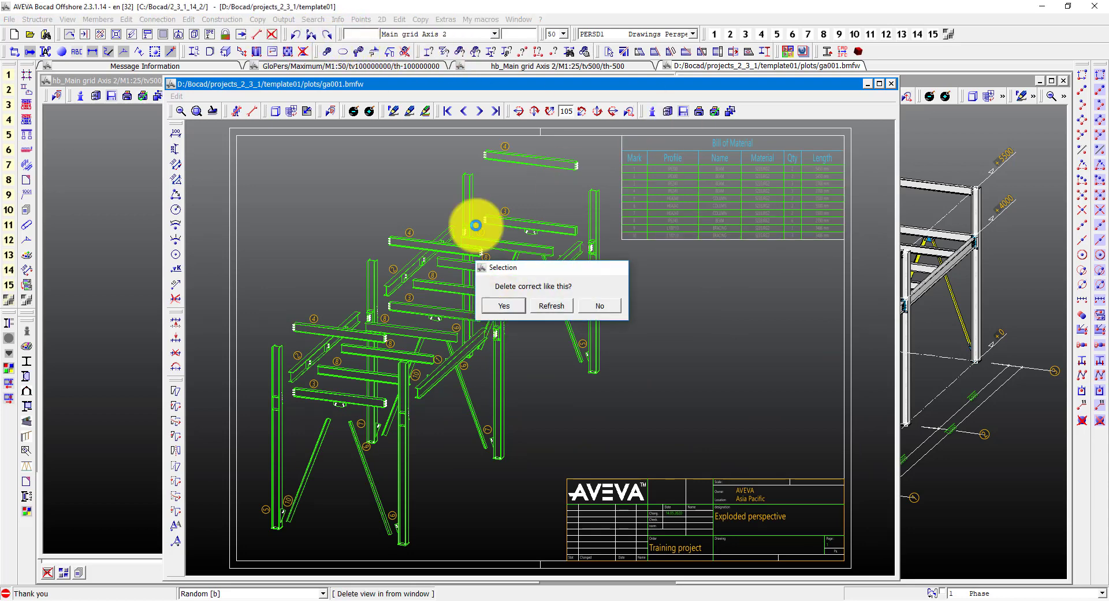
pyautogui.press('Return')
# Reopen the BOM's member column settings and set the Mark column's data cells to box pen 3 and text pen 1.
pyautogui.click(382, 19)
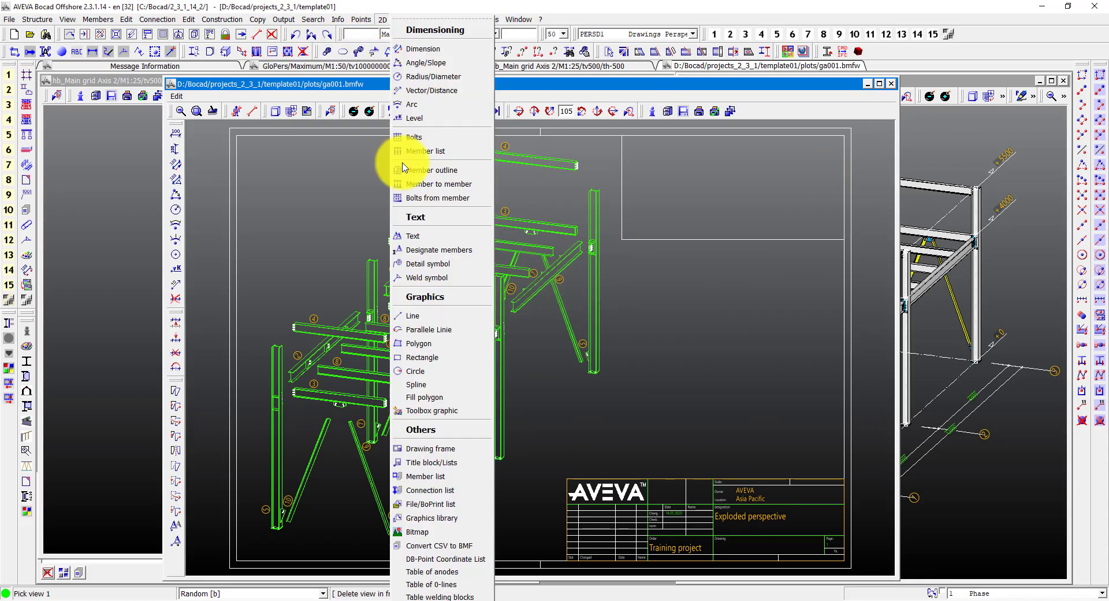
pyautogui.click(453, 462)
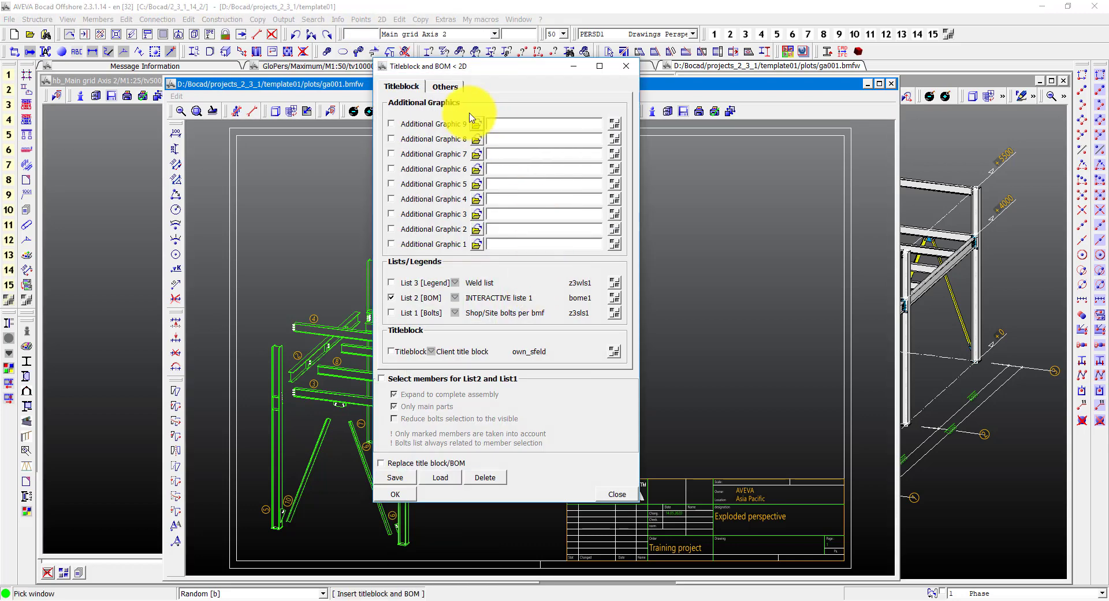
pyautogui.click(615, 297)
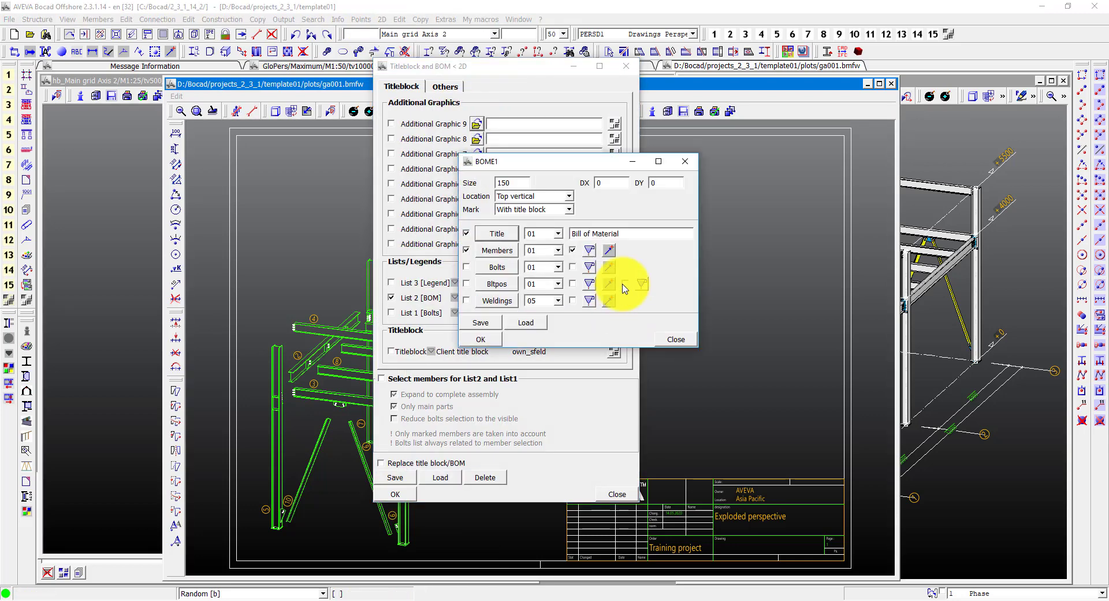
pyautogui.click(503, 250)
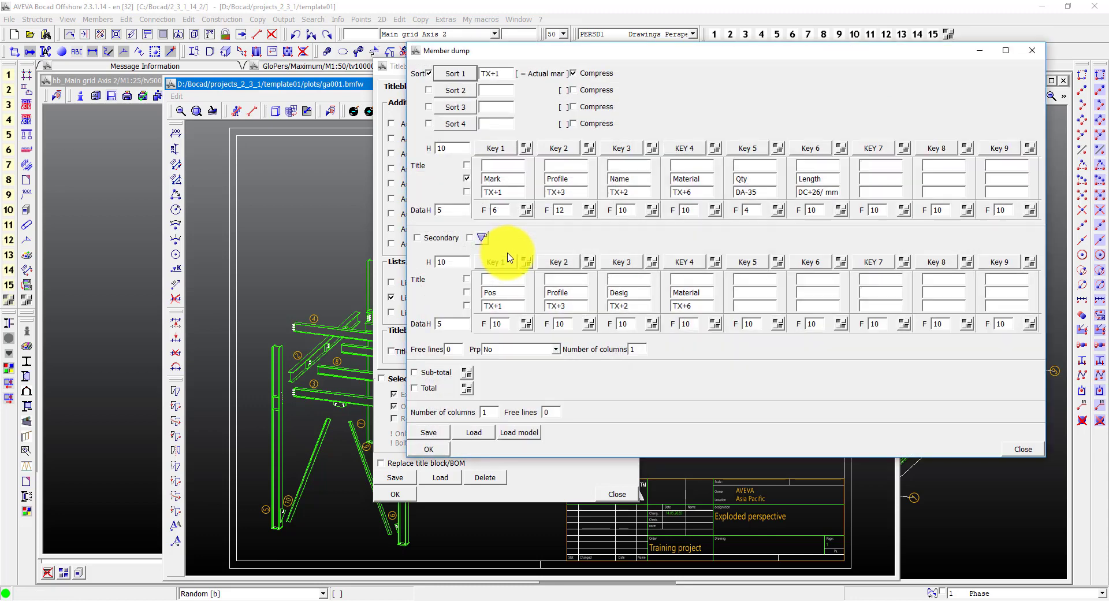
pyautogui.click(526, 211)
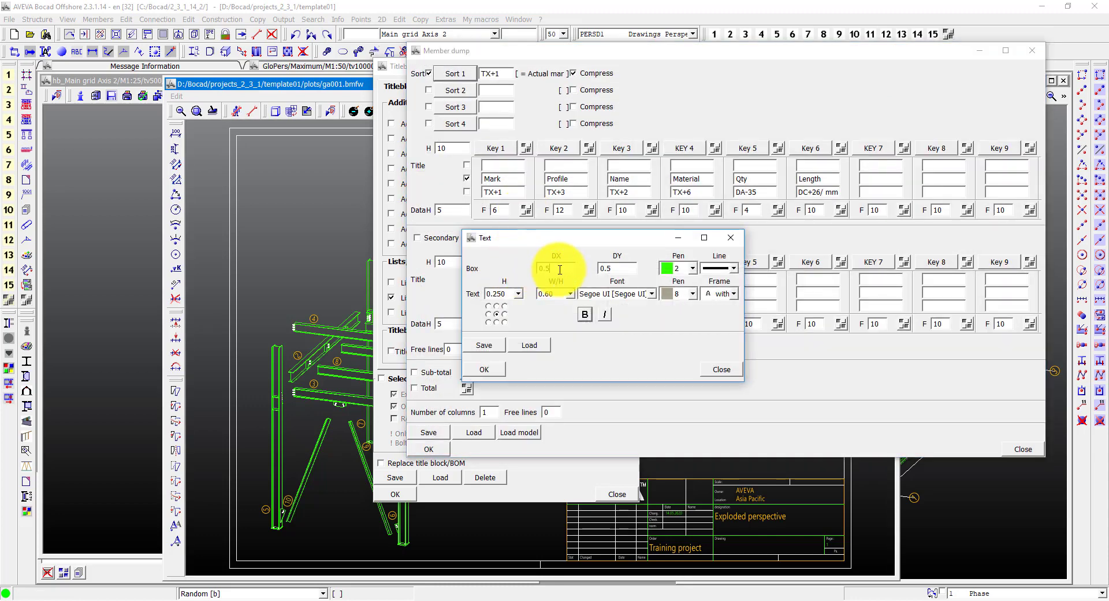
pyautogui.click(677, 269)
pyautogui.click(684, 303)
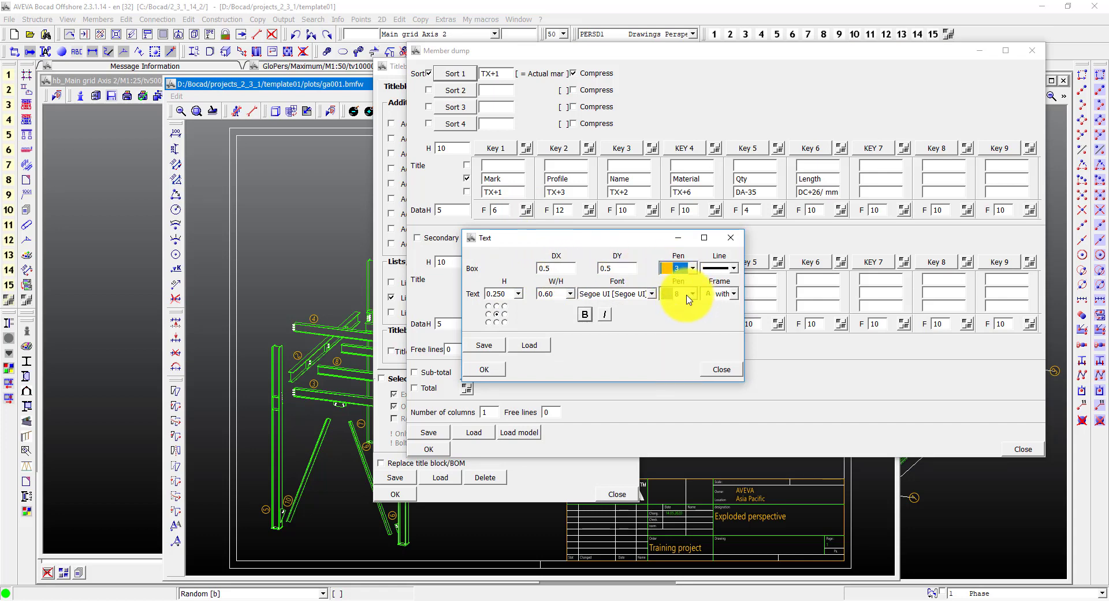
pyautogui.click(688, 295)
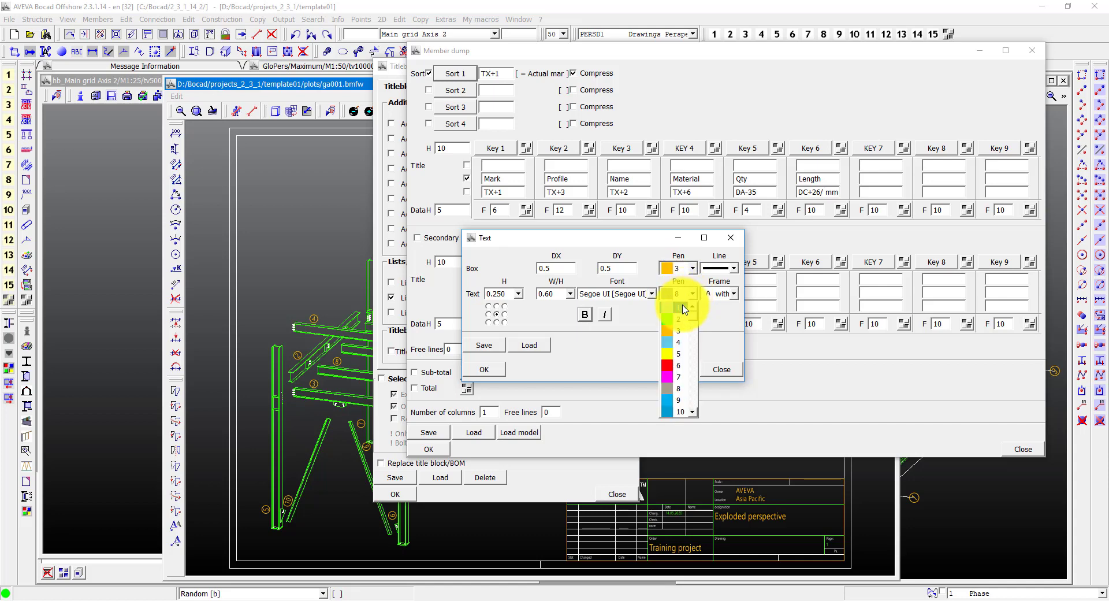
pyautogui.click(686, 307)
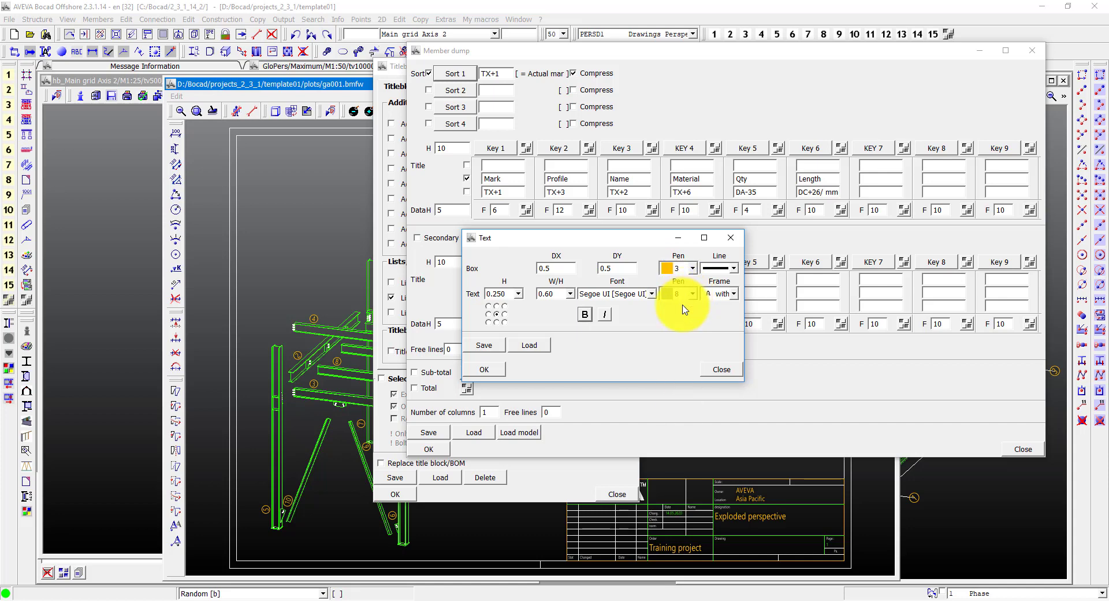
# Set the Mark column data text's width-to-height ratio to 0.80 and accept the text, member and BOM settings.
pyautogui.click(721, 295)
pyautogui.click(721, 296)
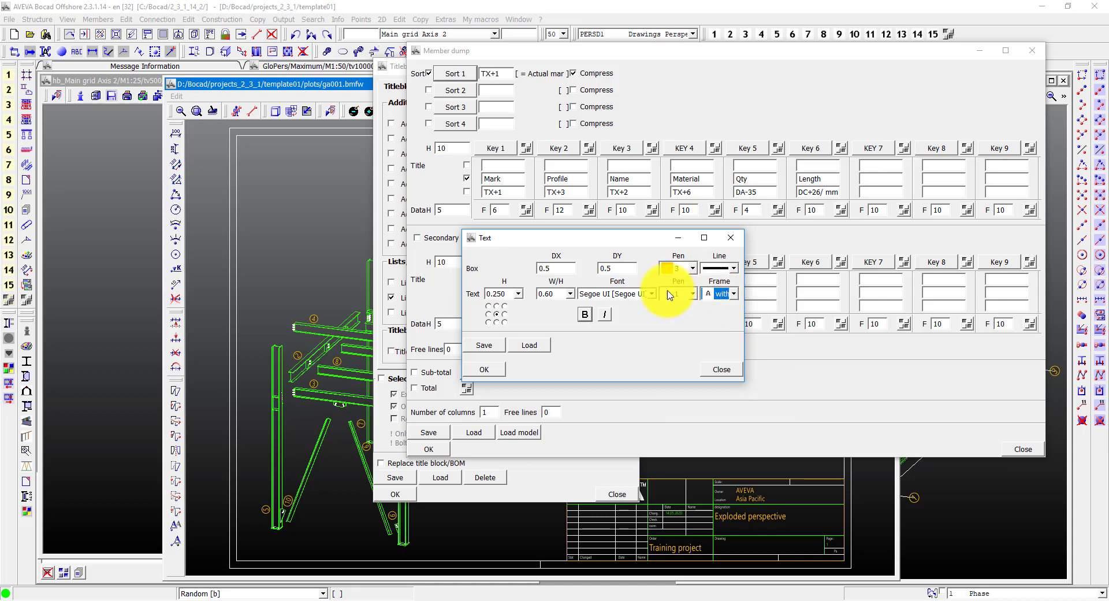
pyautogui.click(557, 294)
pyautogui.click(552, 369)
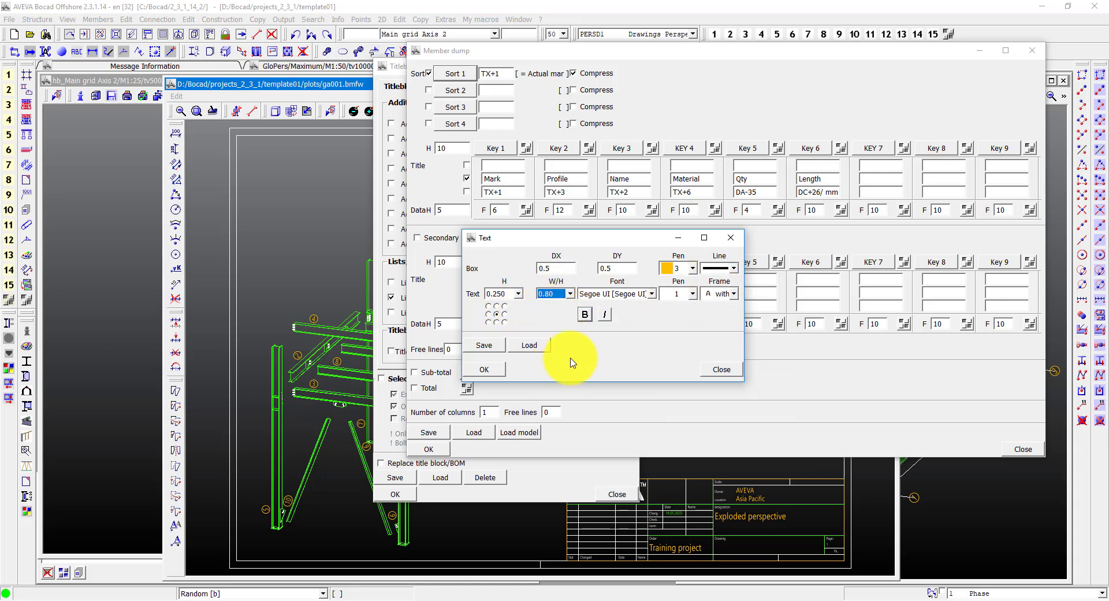
pyautogui.click(484, 369)
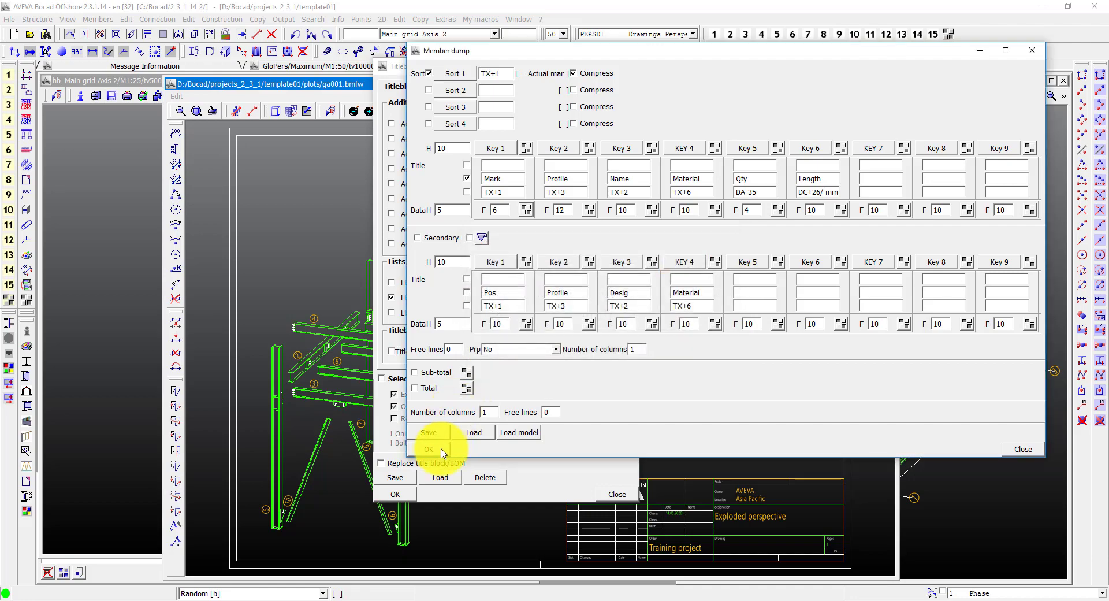
pyautogui.click(429, 449)
pyautogui.click(481, 339)
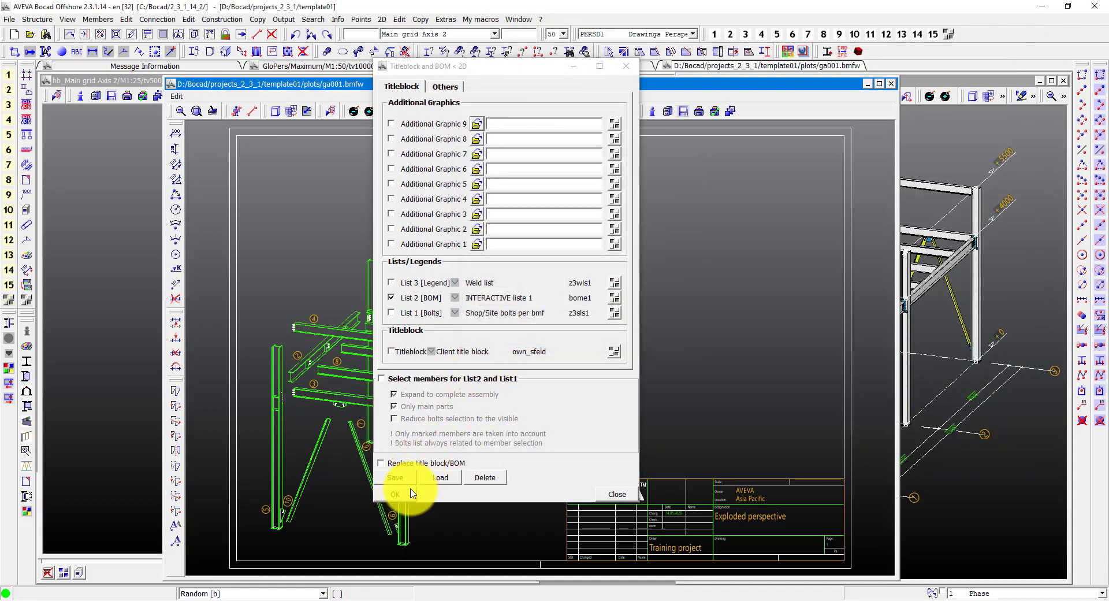
# Place the reformatted Bill of Material at the frame's upper-right inner corner and check the Mark column's appearance.
pyautogui.click(395, 494)
pyautogui.click(563, 240)
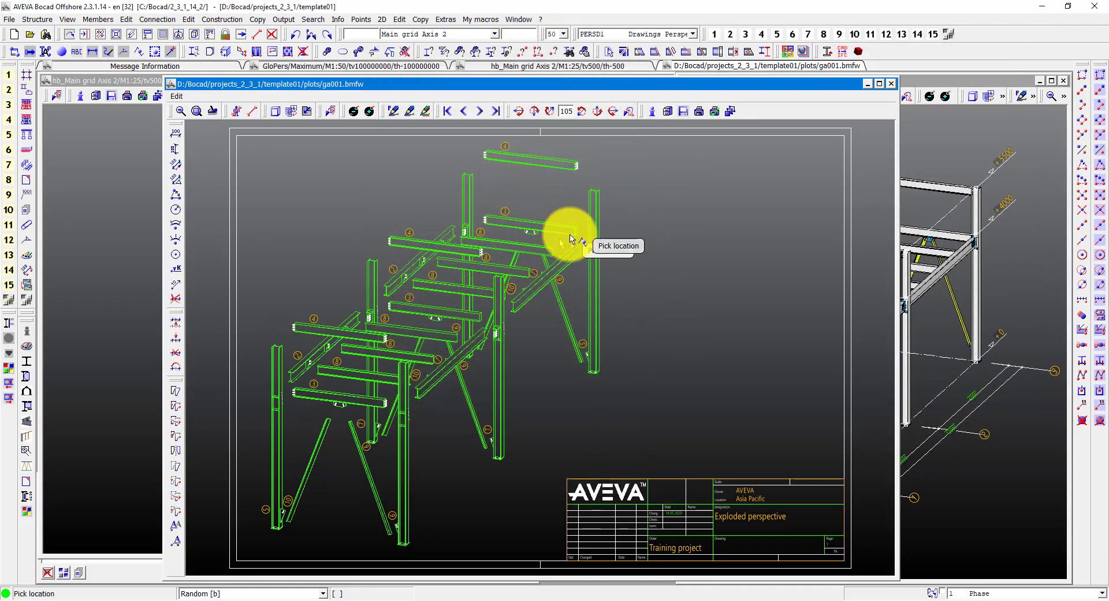
pyautogui.click(842, 139)
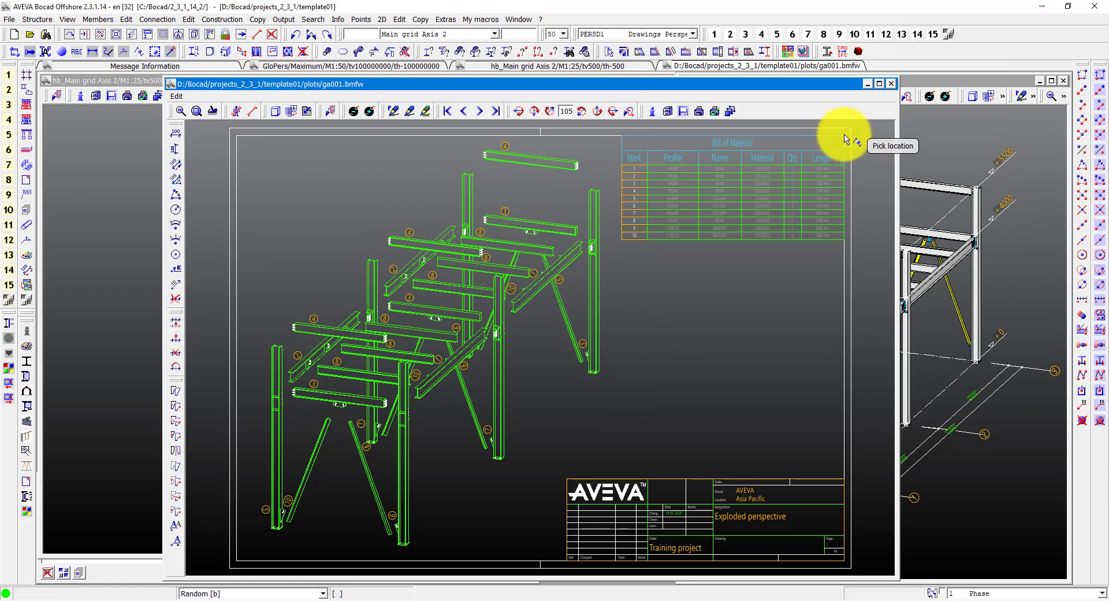
pyautogui.moveTo(700, 233); pyautogui.dragTo(751, 272)
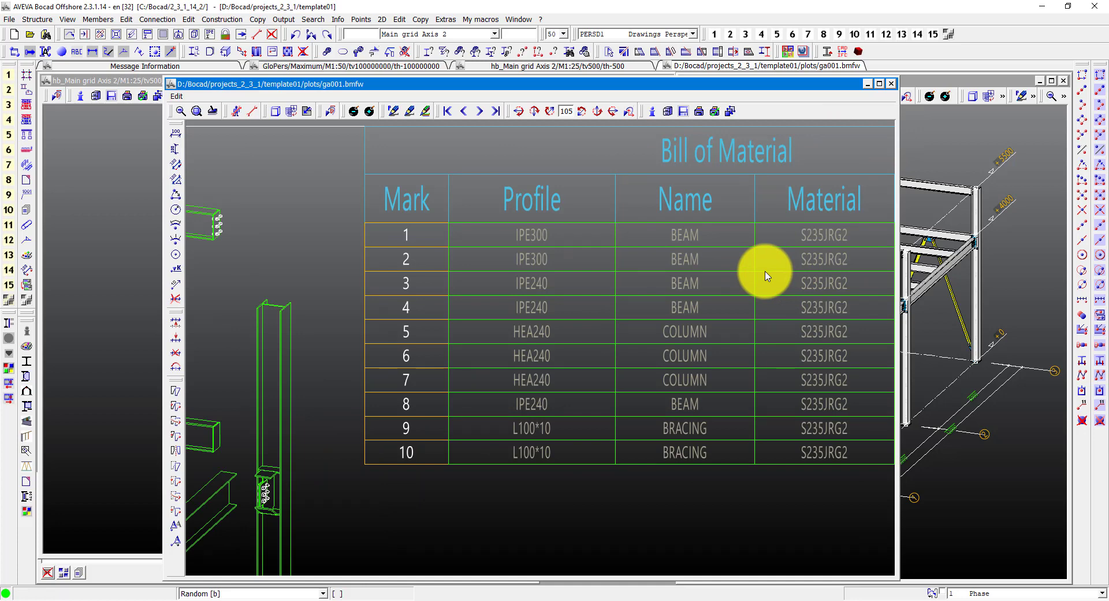
pyautogui.doubleClick(766, 272)
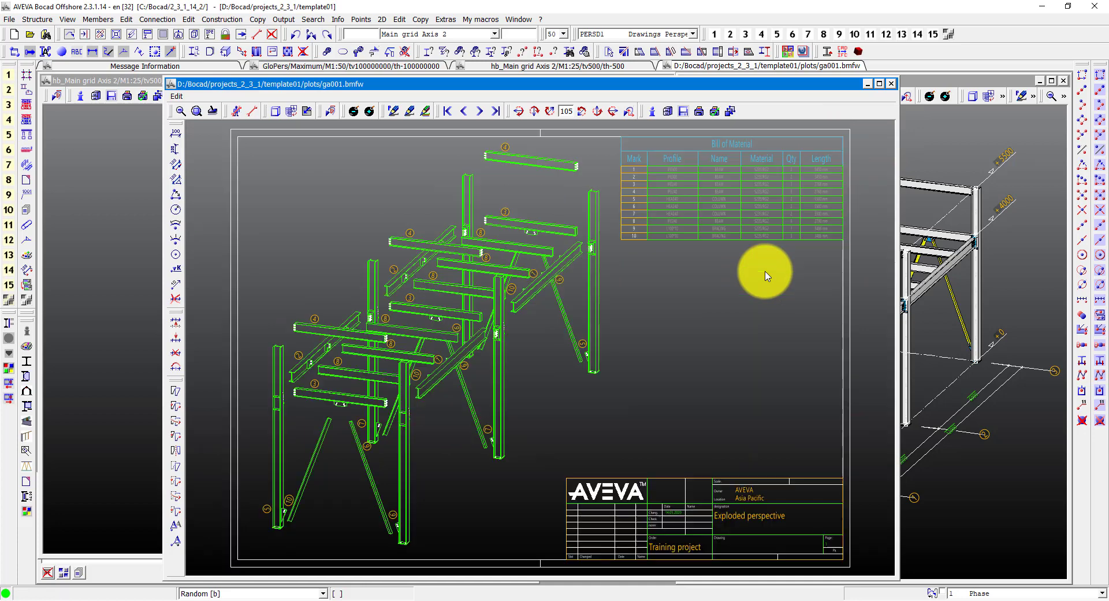
# Remove the reformatted Bill of Material list from the drawing.
pyautogui.click(273, 39)
pyautogui.click(688, 218)
pyautogui.click(503, 326)
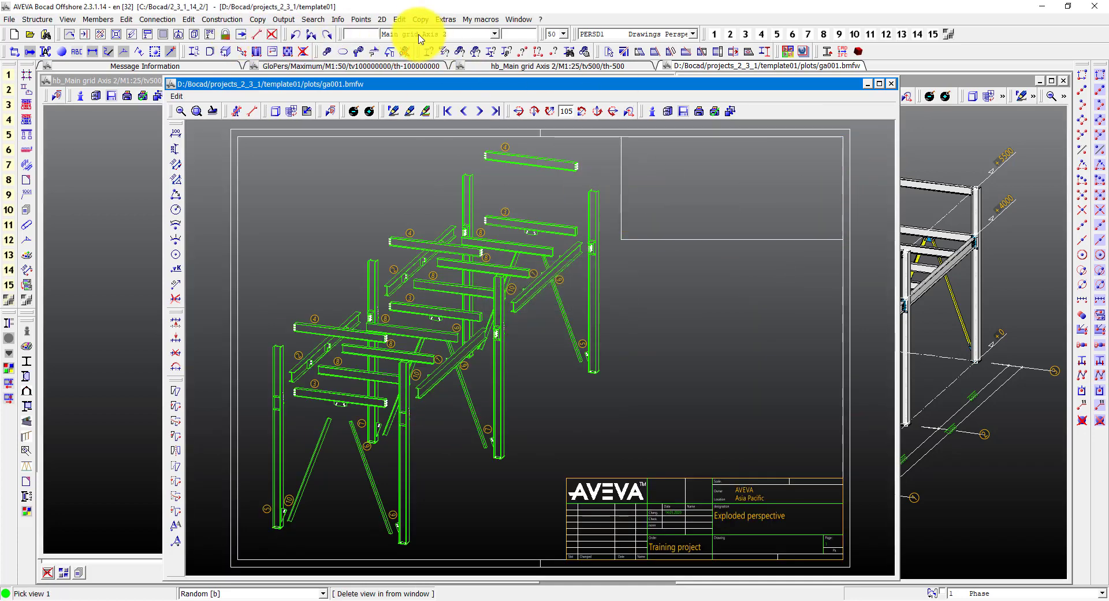
# Reopen the BOM's member column settings and set the Mark column title's box pen and text pen to 1.
pyautogui.click(384, 21)
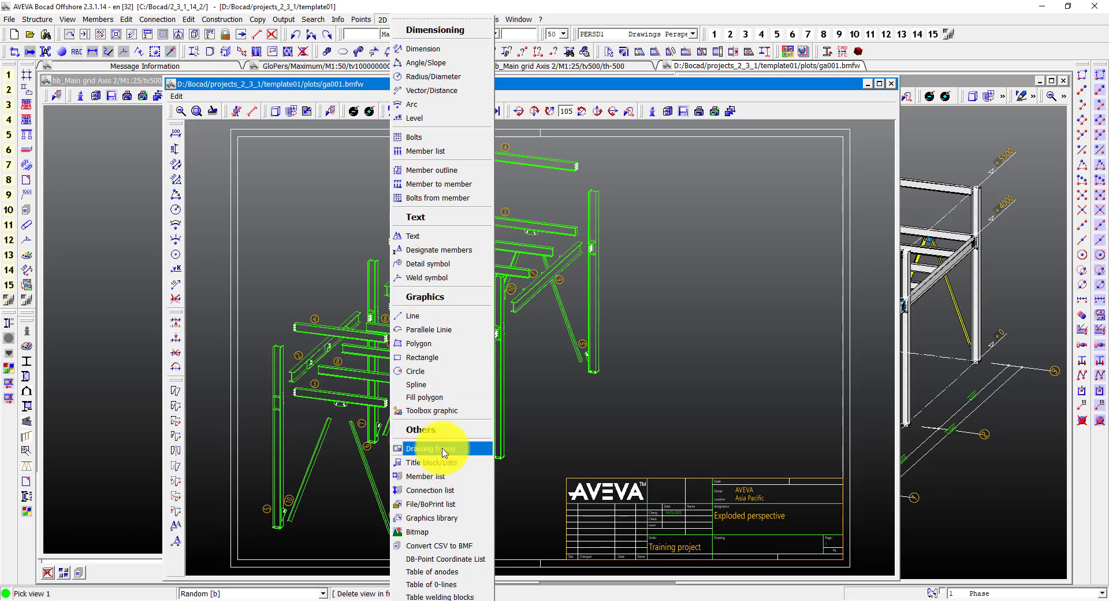
pyautogui.click(444, 452)
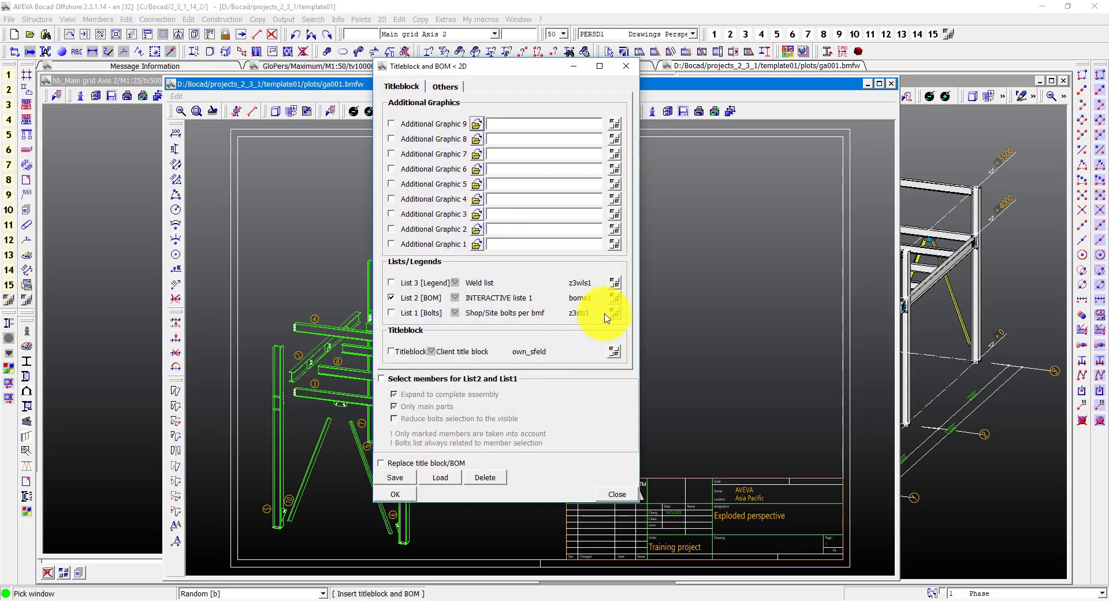
pyautogui.click(615, 298)
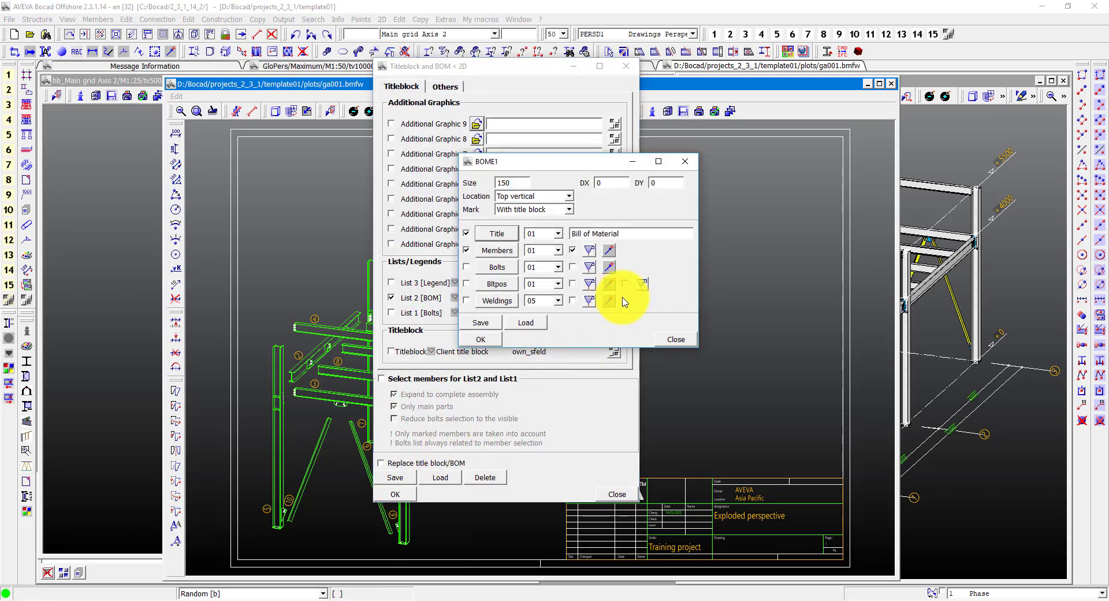
pyautogui.click(497, 251)
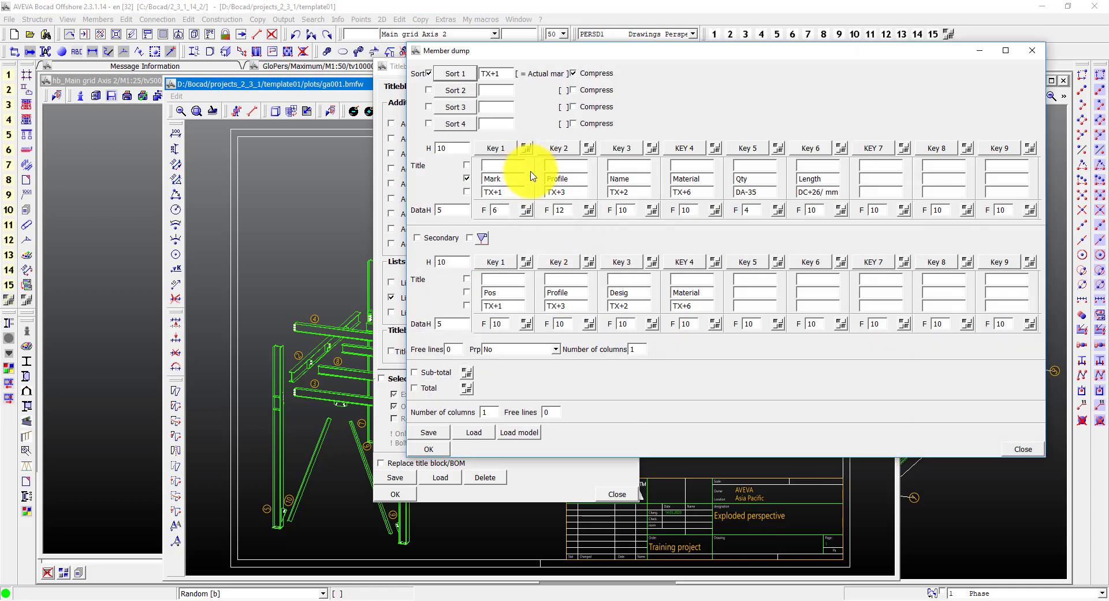
pyautogui.click(526, 149)
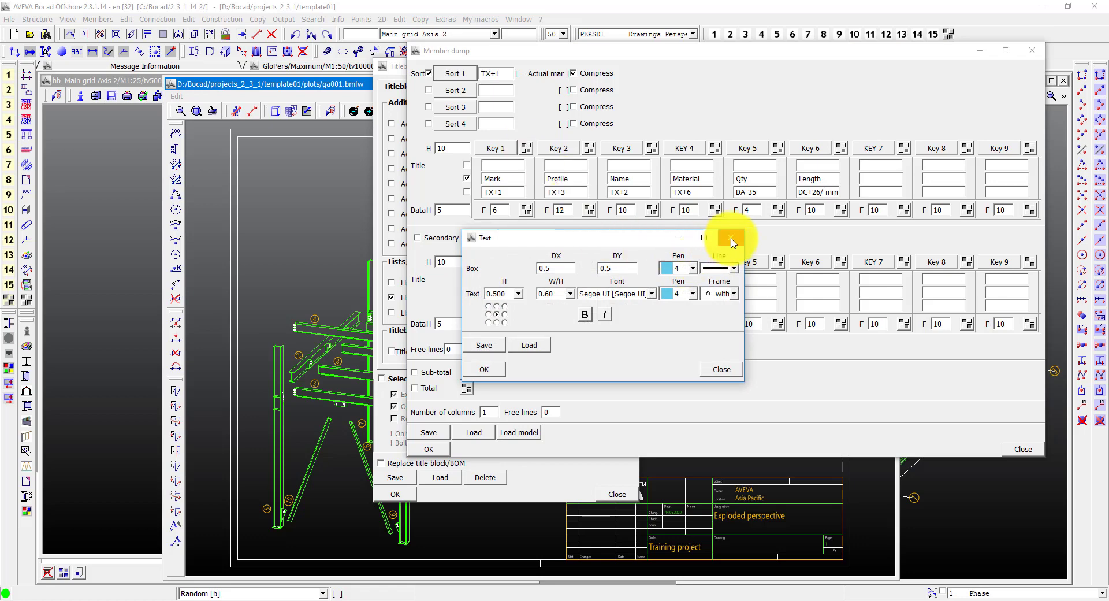
pyautogui.click(677, 268)
pyautogui.click(676, 281)
pyautogui.click(679, 294)
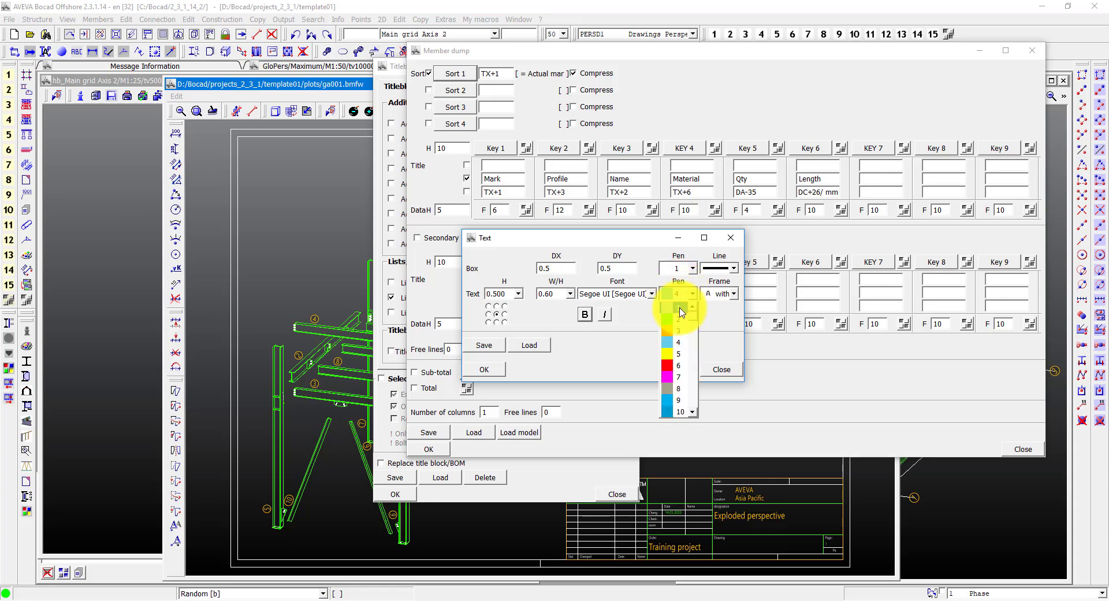
pyautogui.click(679, 310)
# Set the Mark title's text height to 0.300 with a width-to-height ratio of 0.80 and accept its text settings.
pyautogui.click(519, 294)
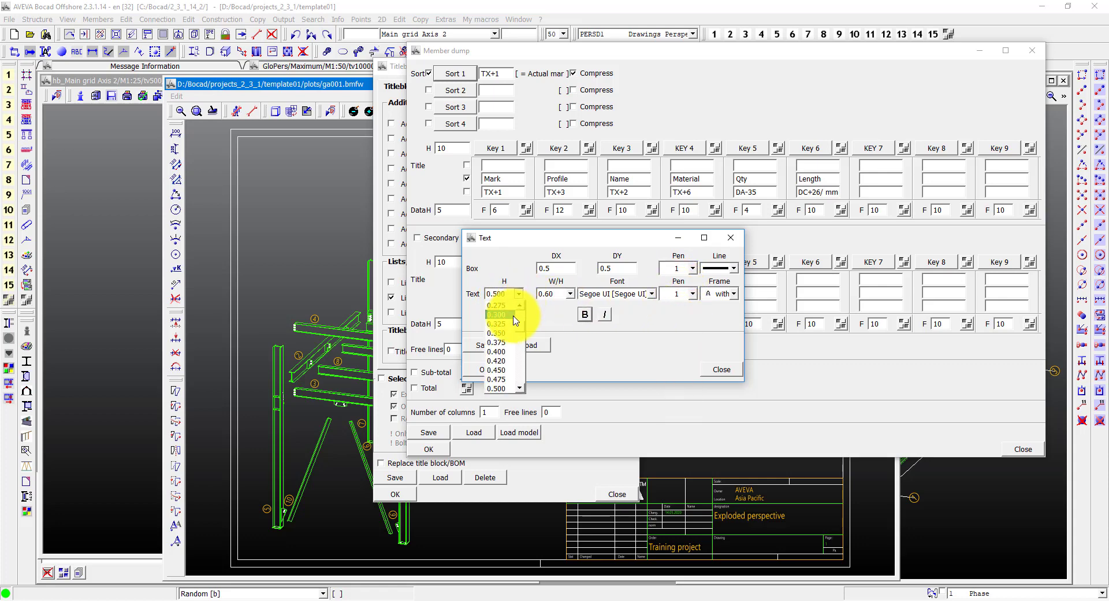
pyautogui.click(511, 315)
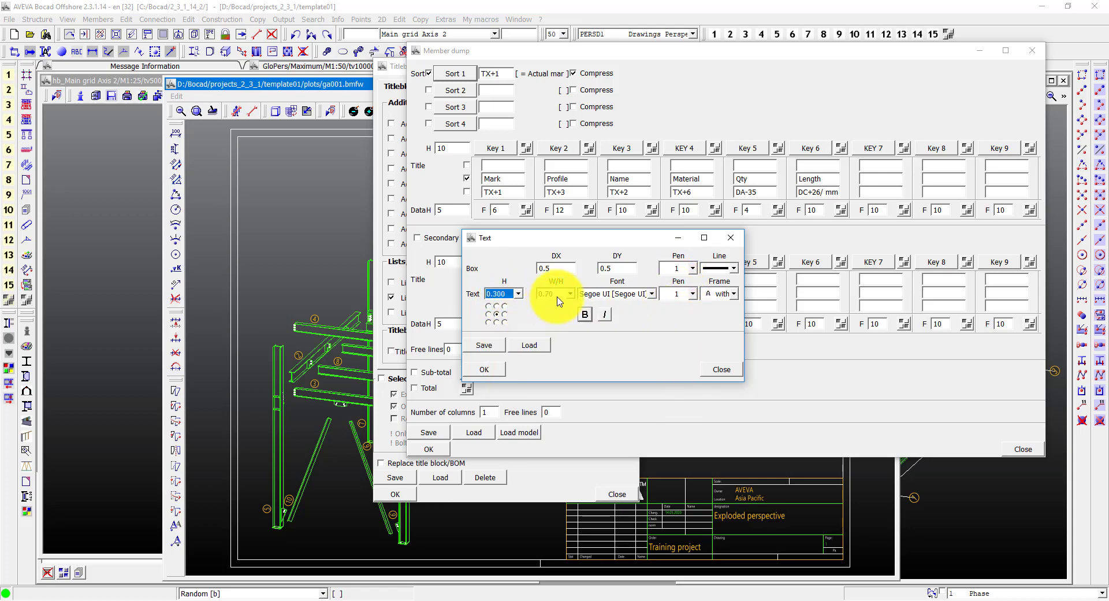
pyautogui.click(488, 369)
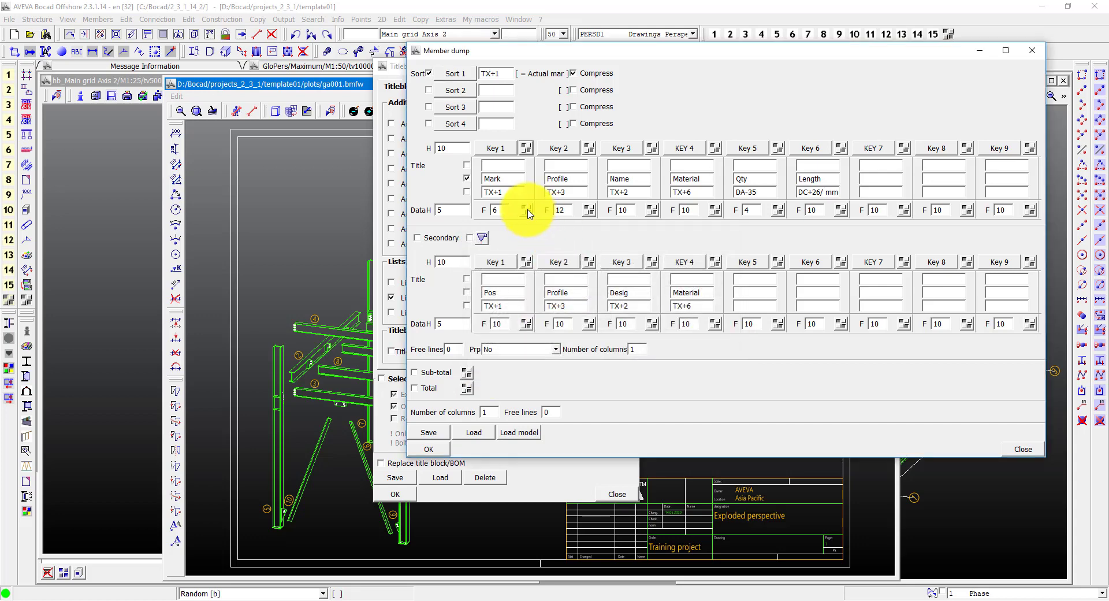
# Change the Mark column's data cells to box pen 1 and text pen 3.
pyautogui.click(525, 209)
pyautogui.click(683, 269)
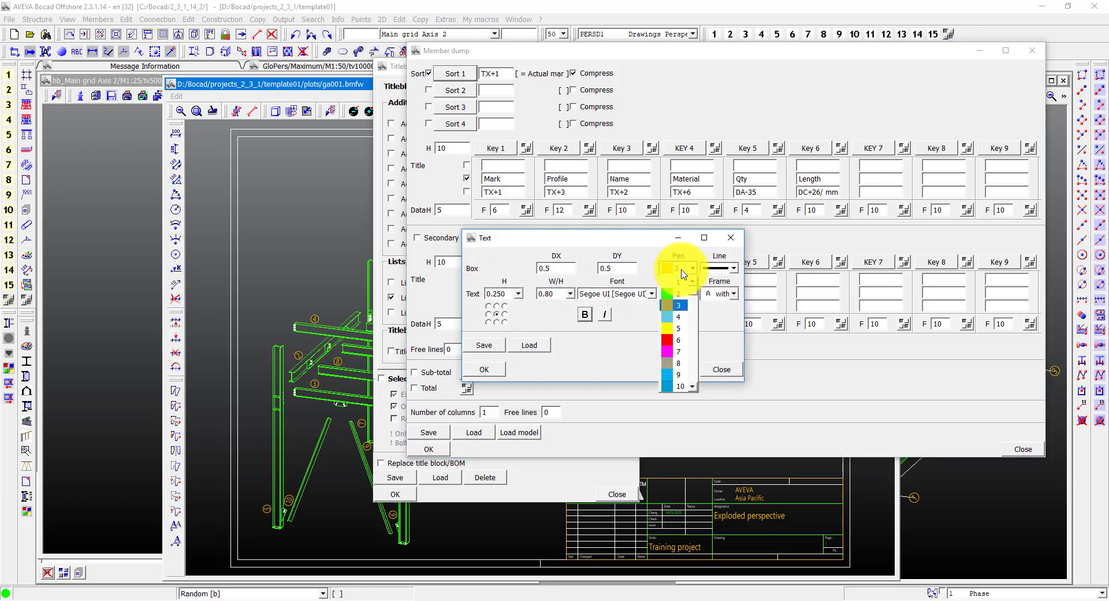
pyautogui.click(686, 283)
pyautogui.click(688, 293)
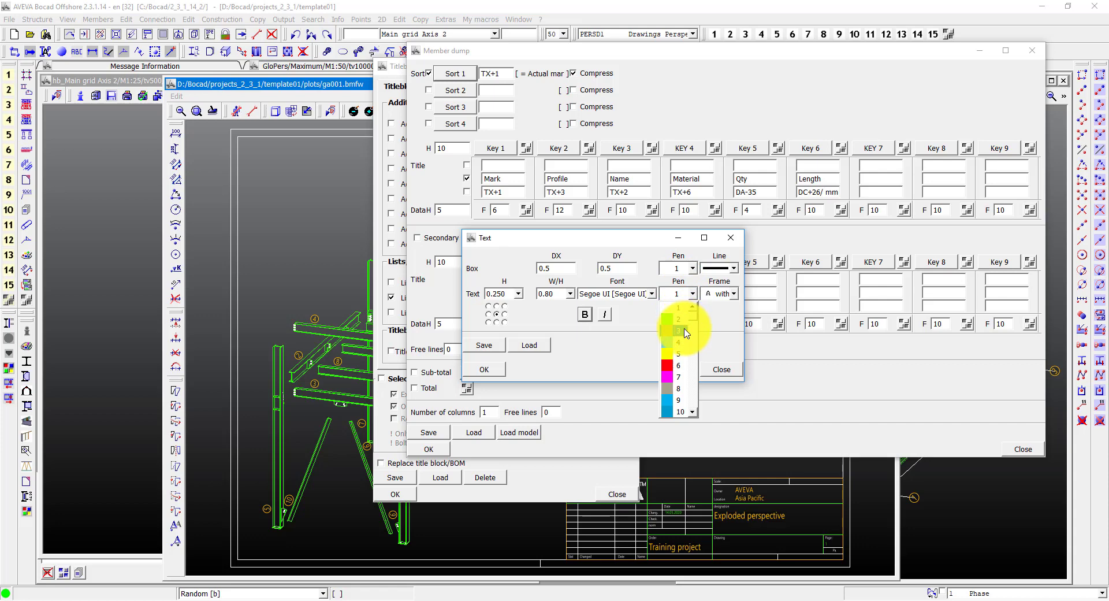
pyautogui.click(685, 331)
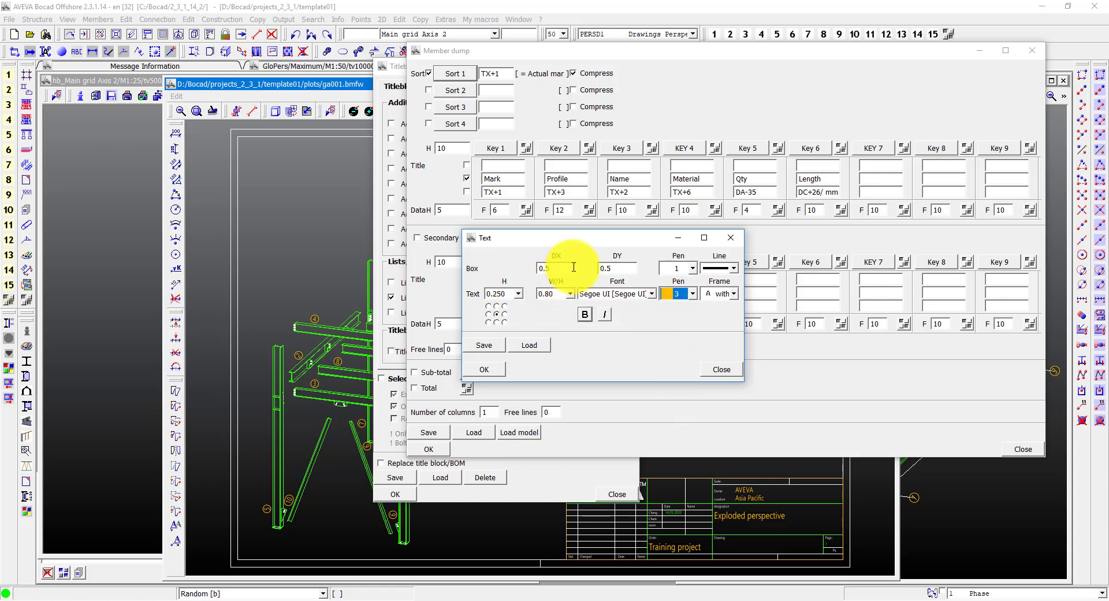
# Save the Mark data text settings as the preset NOTE and accept them.
pyautogui.click(493, 346)
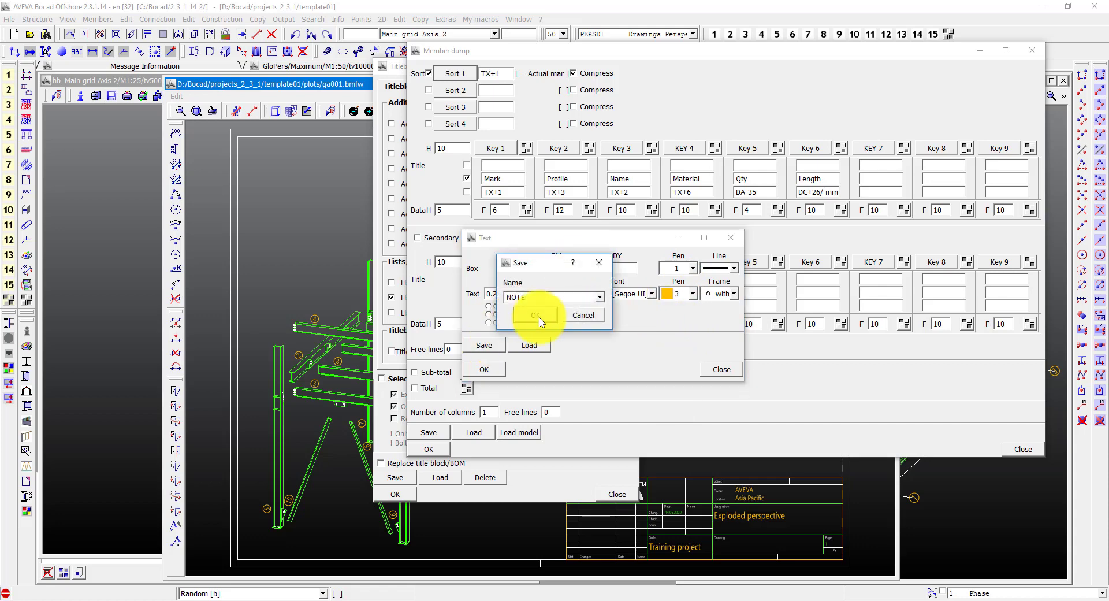
pyautogui.click(537, 316)
pyautogui.click(500, 349)
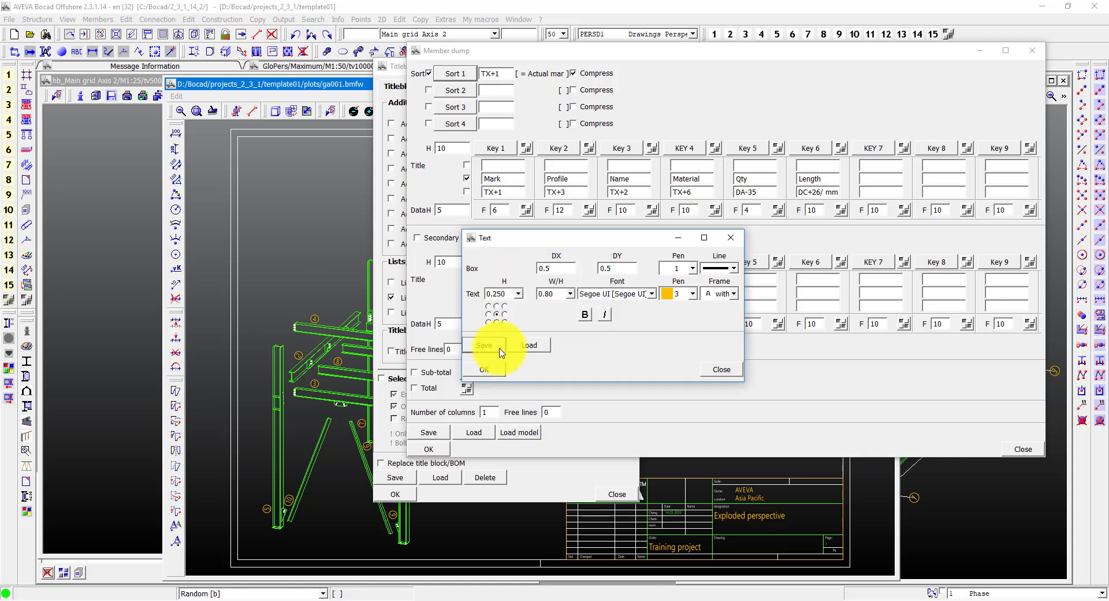
pyautogui.click(498, 370)
# Load the saved data text preset into the Profile and Name columns' data cells.
pyautogui.click(589, 211)
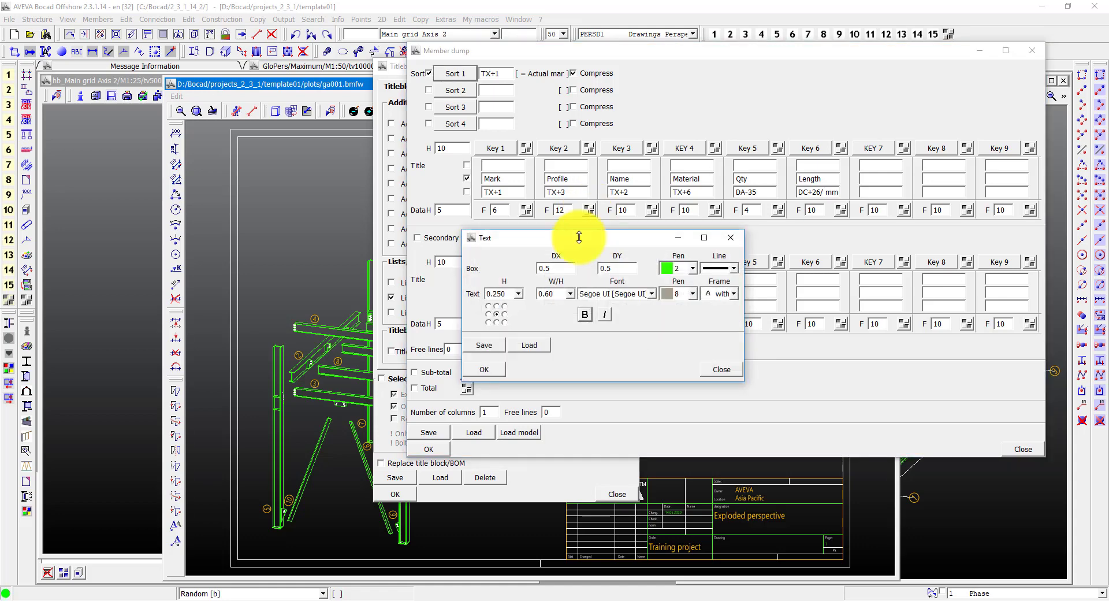
pyautogui.click(537, 346)
pyautogui.click(553, 317)
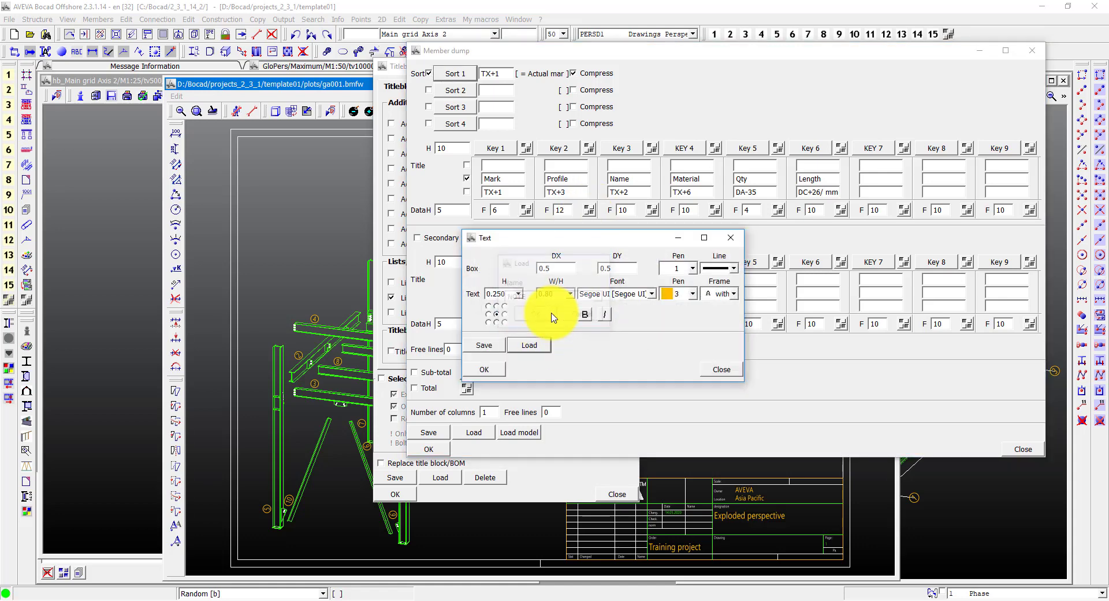
pyautogui.click(502, 368)
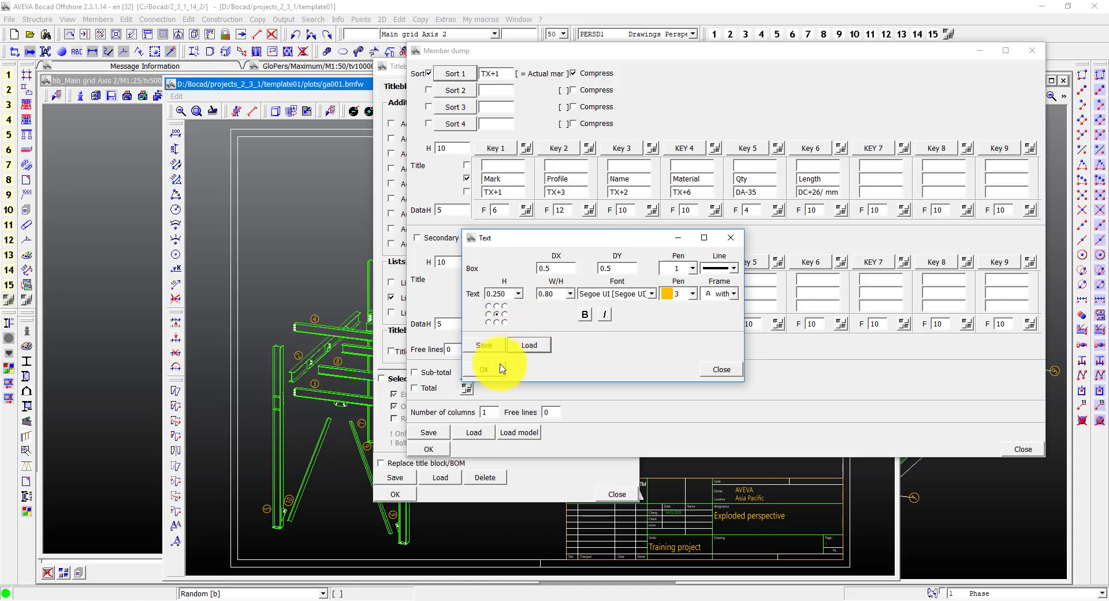
pyautogui.click(651, 210)
pyautogui.click(529, 345)
pyautogui.click(529, 315)
pyautogui.click(488, 368)
# Load the saved data text preset into the Material and Qty columns' data cells.
pyautogui.click(714, 211)
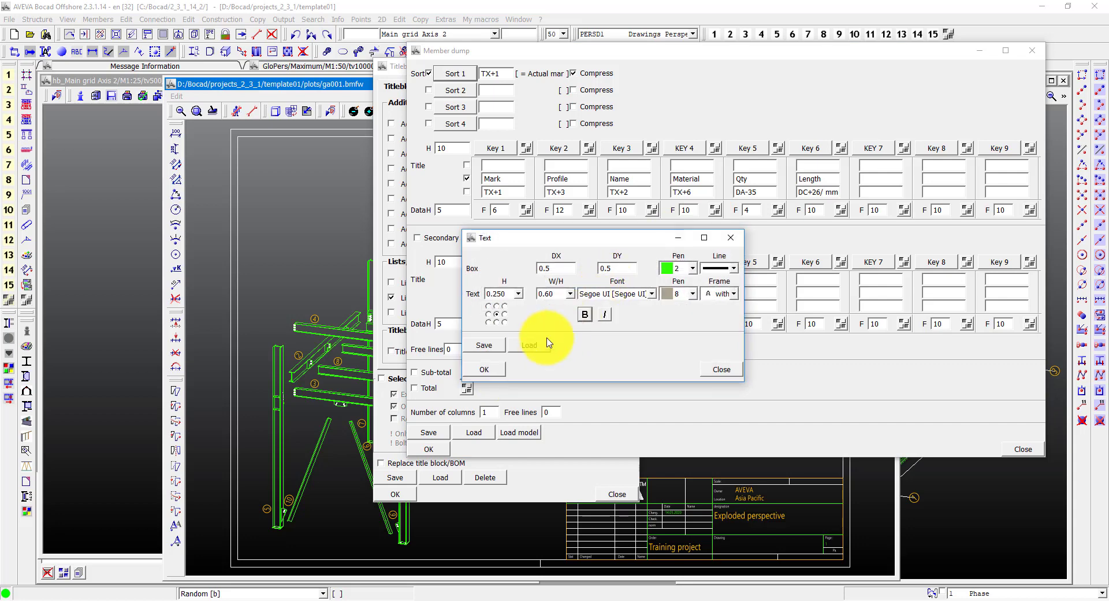
pyautogui.click(529, 345)
pyautogui.click(535, 316)
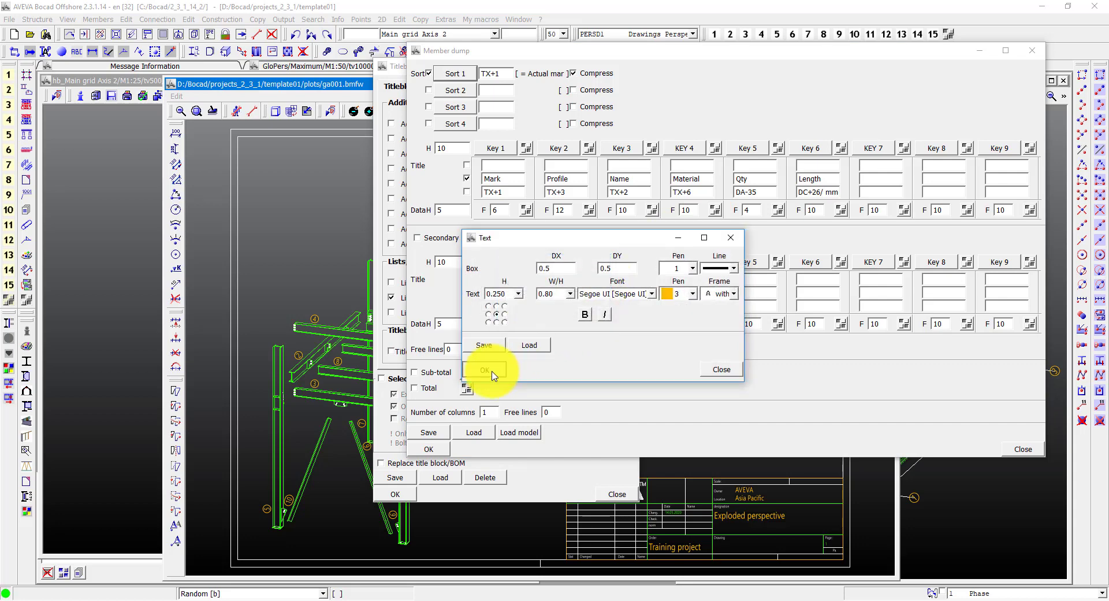
pyautogui.click(488, 370)
pyautogui.click(778, 212)
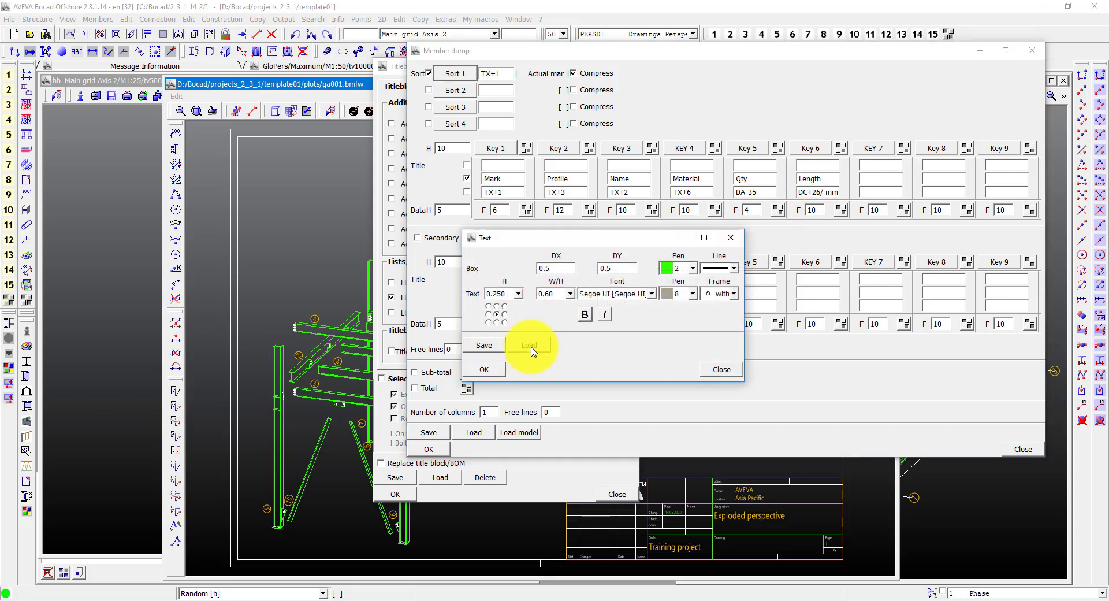
pyautogui.click(529, 345)
pyautogui.click(532, 316)
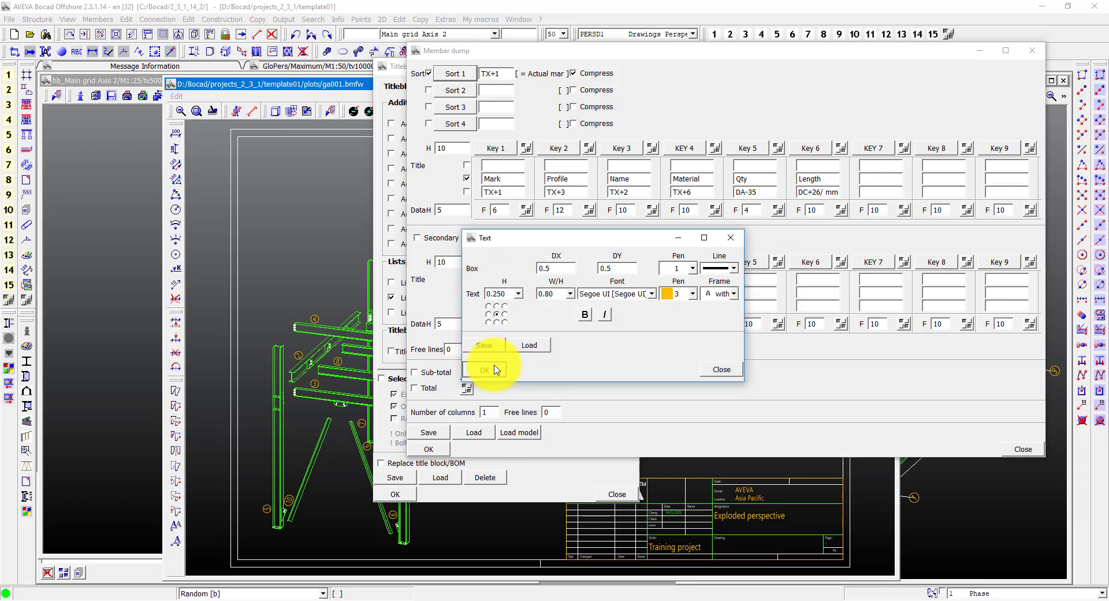
pyautogui.click(496, 370)
# Load the saved data text preset into the Length column's data cells.
pyautogui.click(841, 210)
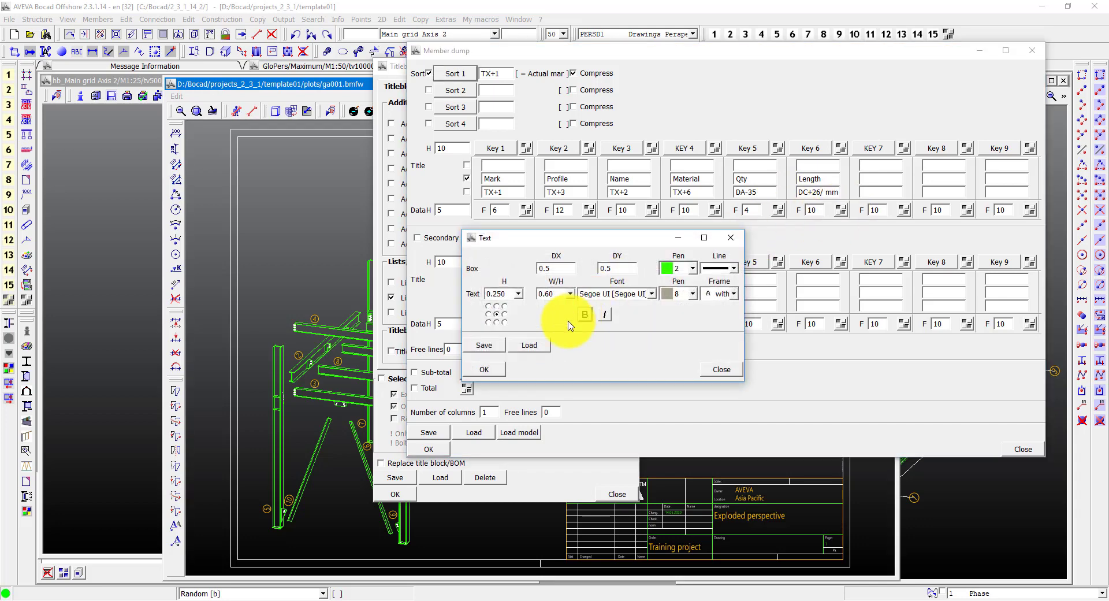
pyautogui.click(529, 345)
pyautogui.click(532, 316)
pyautogui.click(485, 368)
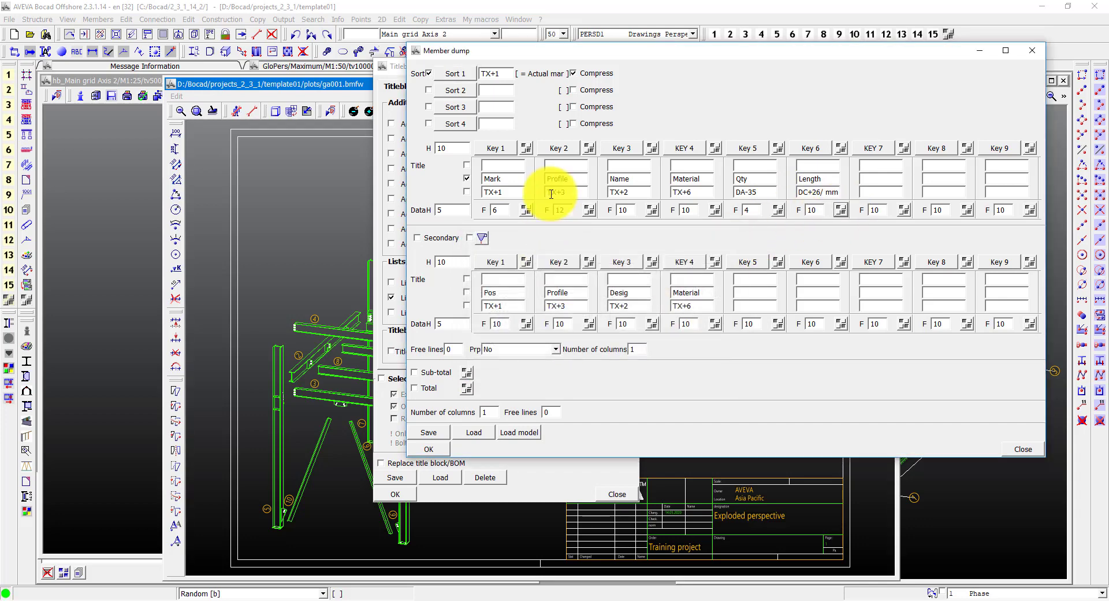
# Check the Mark title's text settings and match the pens of the Profile through Length titles to its pen 1.
pyautogui.click(525, 148)
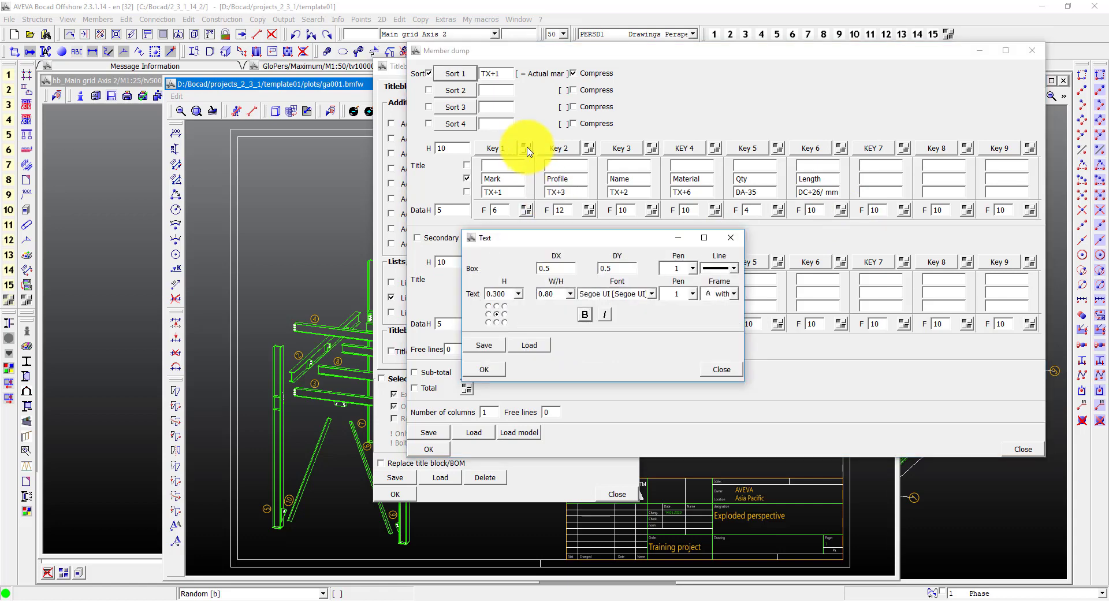
pyautogui.click(484, 369)
pyautogui.click(650, 208)
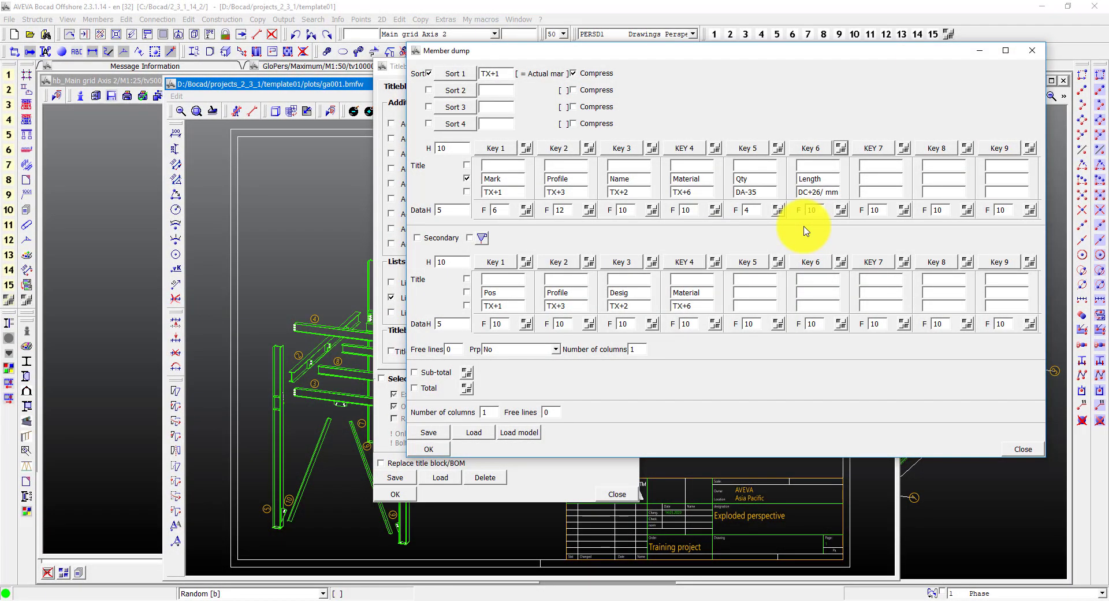
# Accept the member and BOM settings, place the Bill of Material at the frame's upper-right inner corner, and inspect its formatting.
pyautogui.click(428, 450)
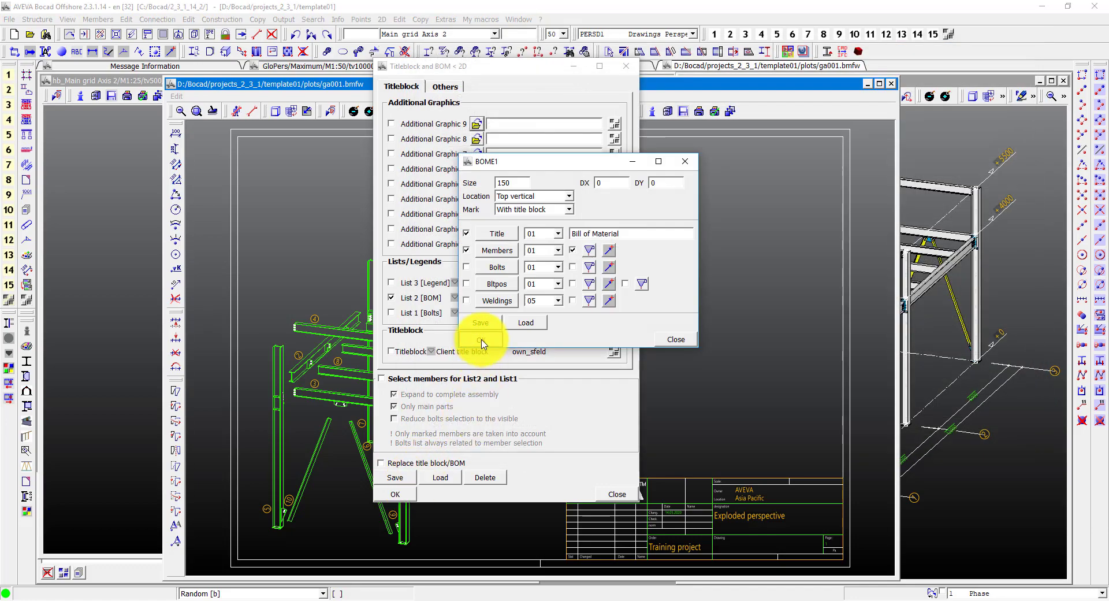
pyautogui.click(482, 341)
pyautogui.click(397, 493)
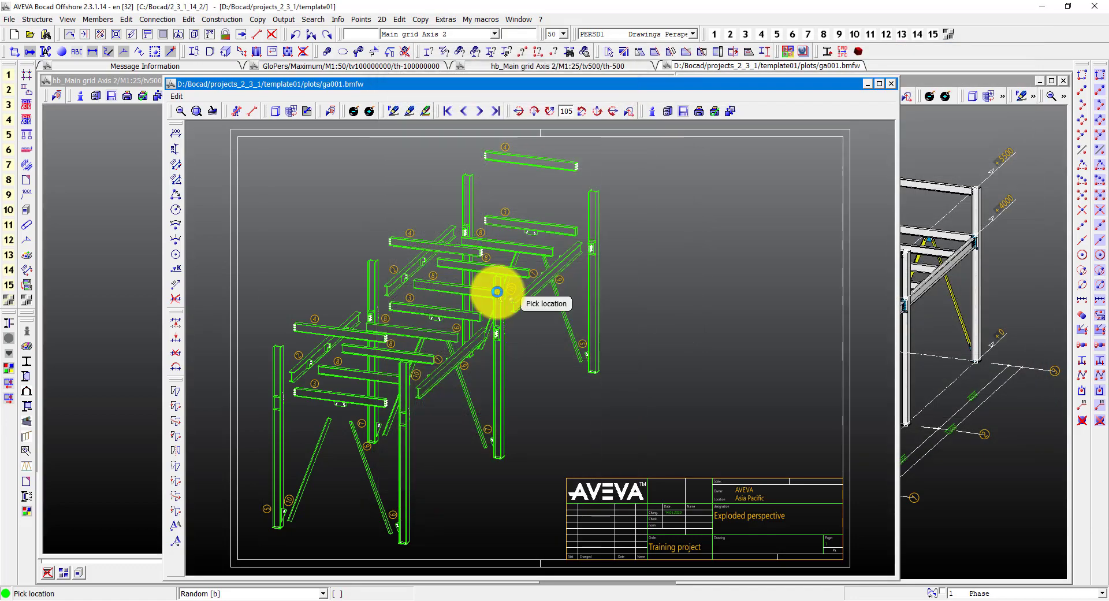
pyautogui.click(844, 140)
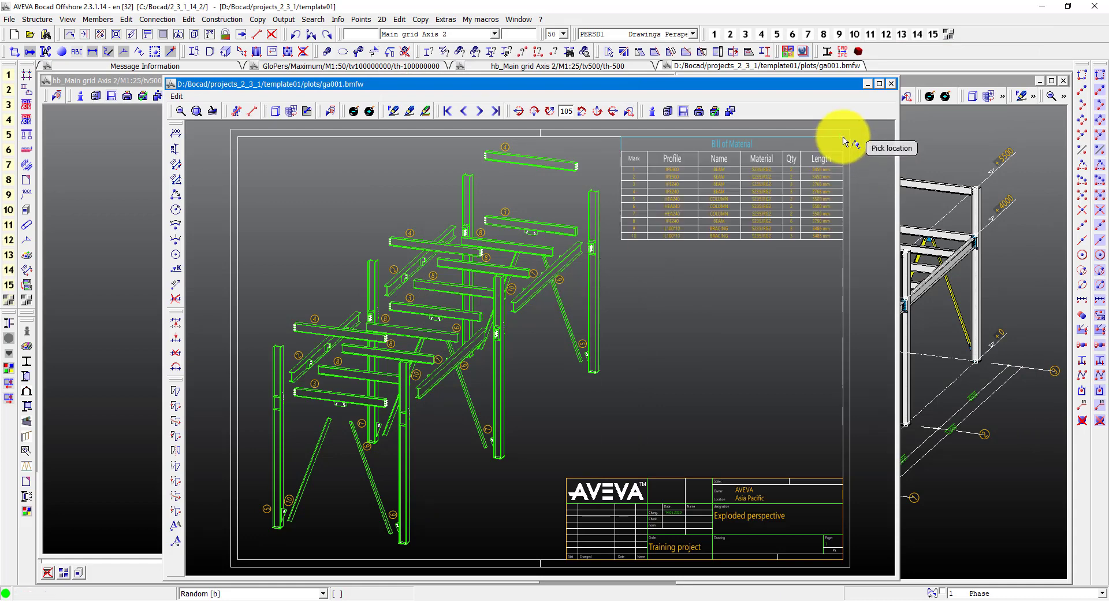
pyautogui.moveTo(594, 132); pyautogui.dragTo(577, 137, button='middle')
pyautogui.moveTo(577, 137)
pyautogui.mouseDown()
pyautogui.moveTo(810, 269)
pyautogui.moveTo(861, 285)
pyautogui.mouseUp()
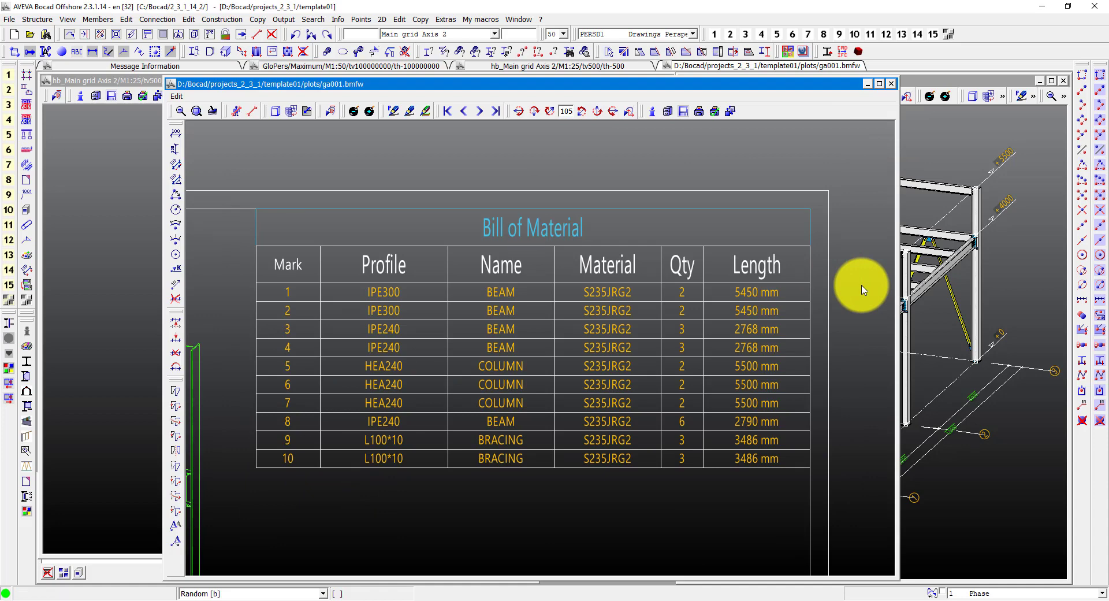
pyautogui.rightClick(861, 286)
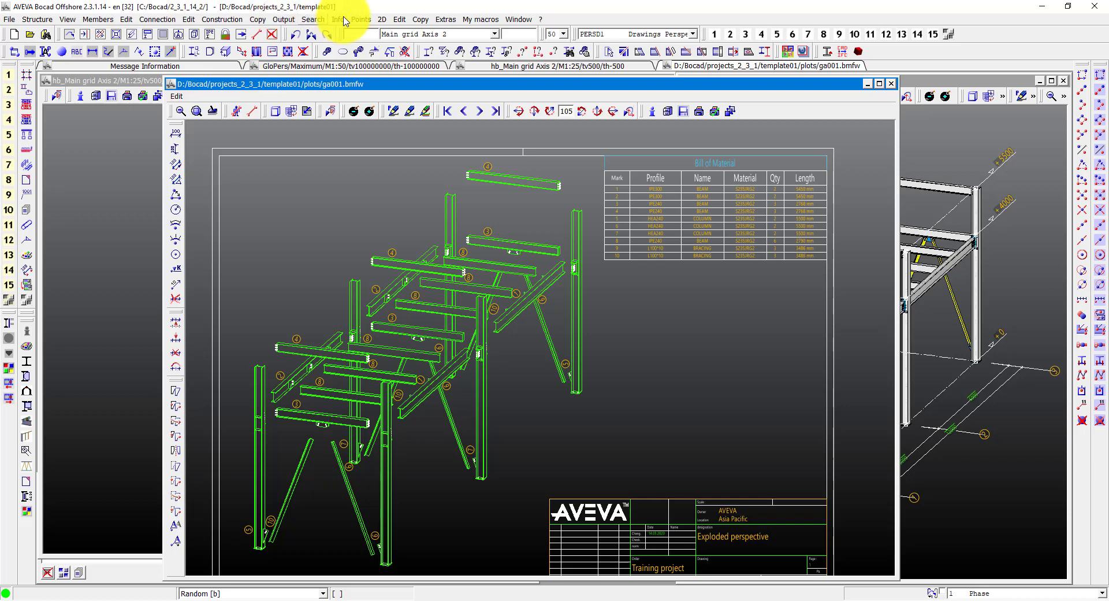
pyautogui.click(382, 20)
pyautogui.click(429, 449)
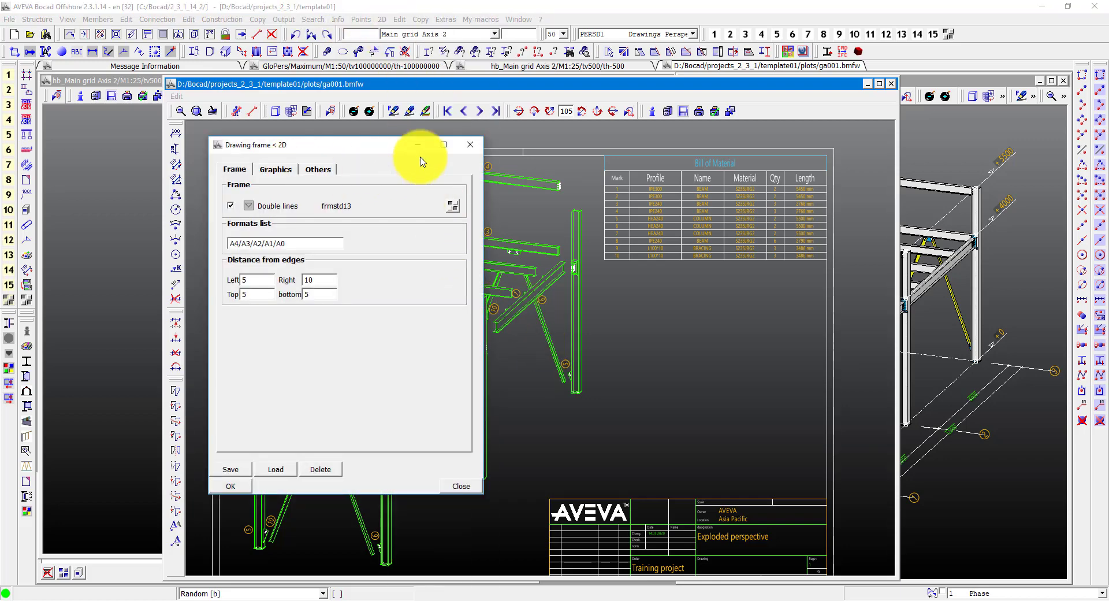
pyautogui.click(470, 144)
# Reopen the BOM's member column settings and set the primary members' title row height to 7.
pyautogui.click(381, 19)
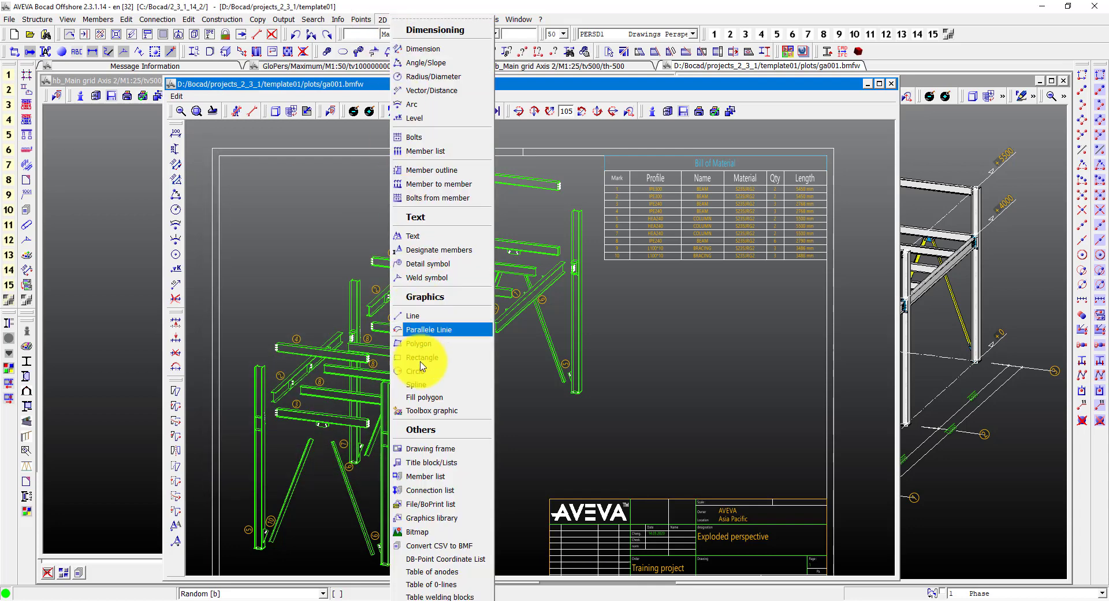
pyautogui.click(442, 462)
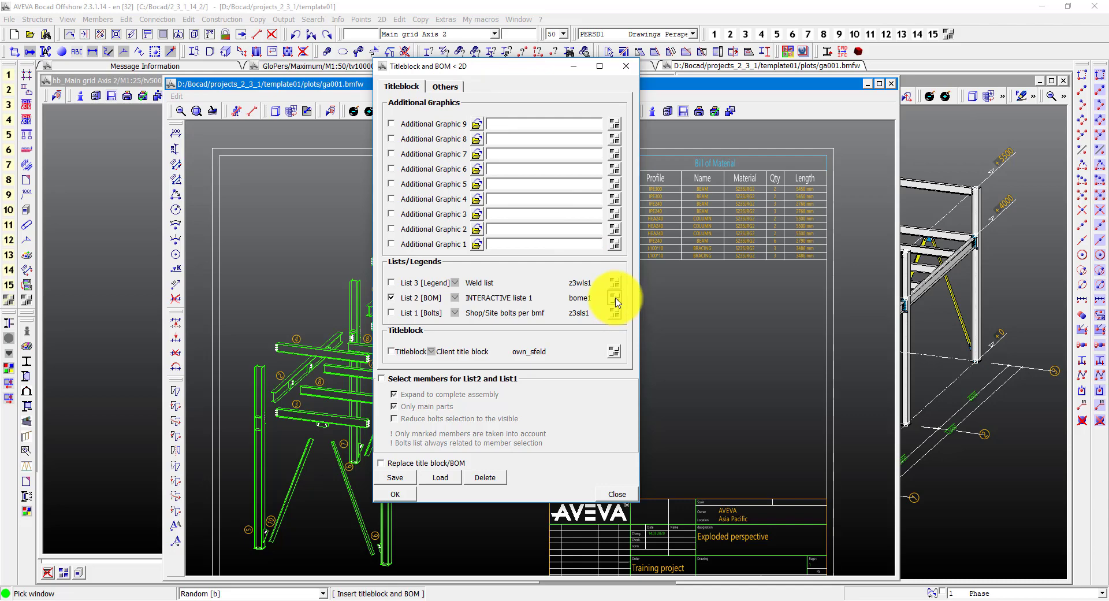
pyautogui.click(615, 297)
pyautogui.click(512, 254)
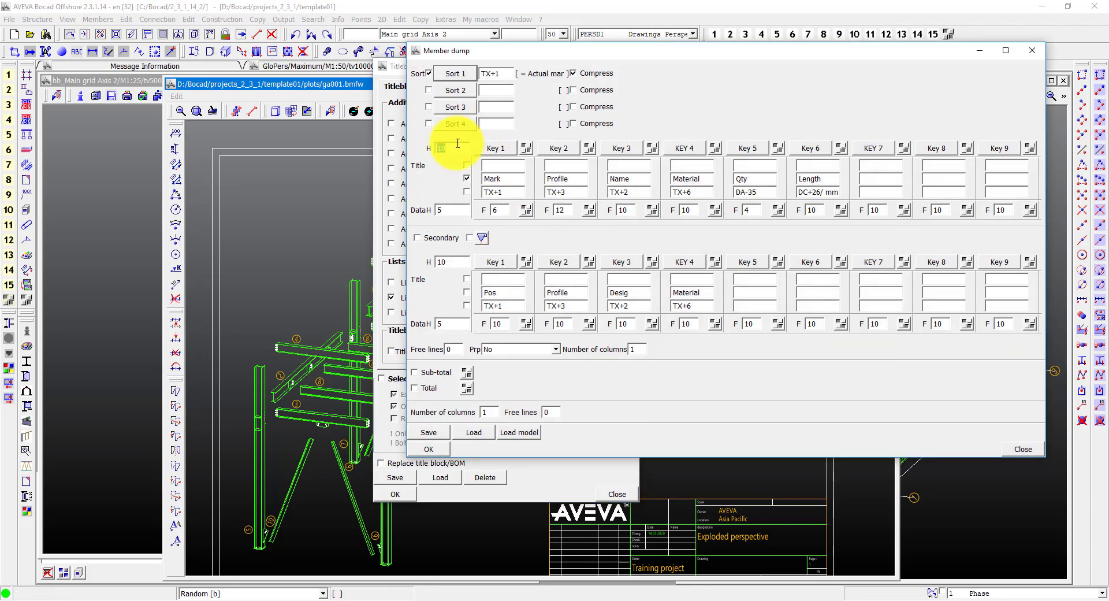
pyautogui.write('7')
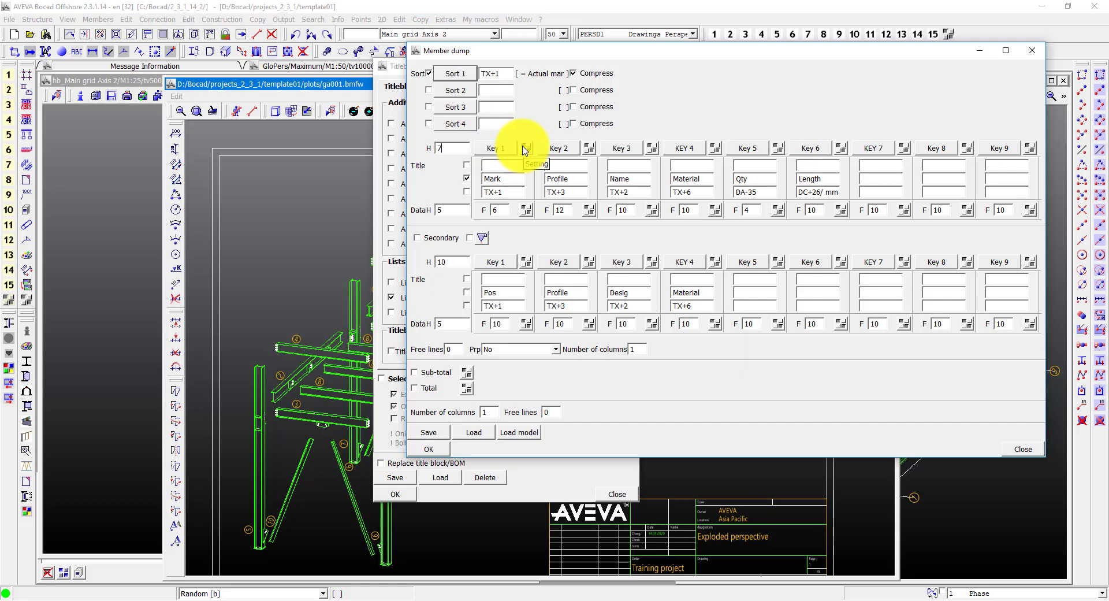
# Check the Mark title's text settings and match the Profile through Length titles to its text height of 0.300.
pyautogui.click(525, 149)
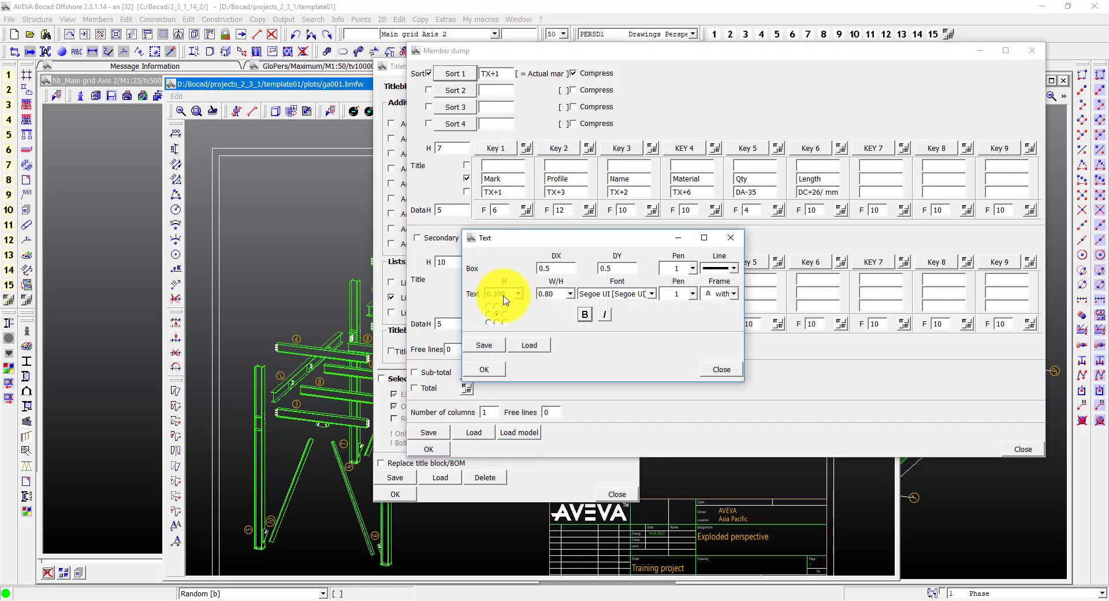
pyautogui.click(485, 369)
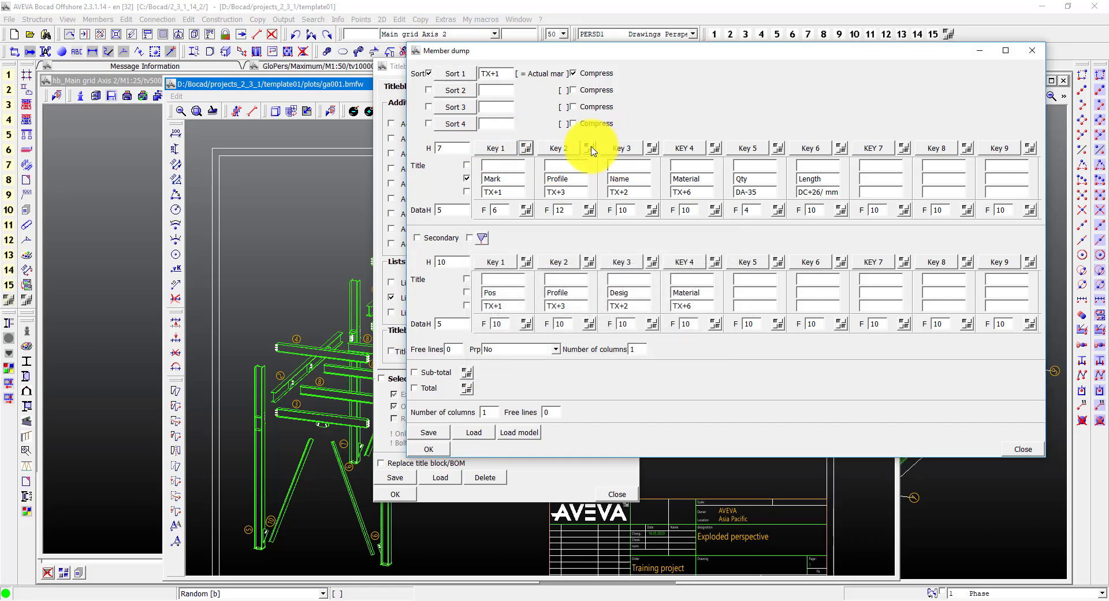
pyautogui.click(588, 149)
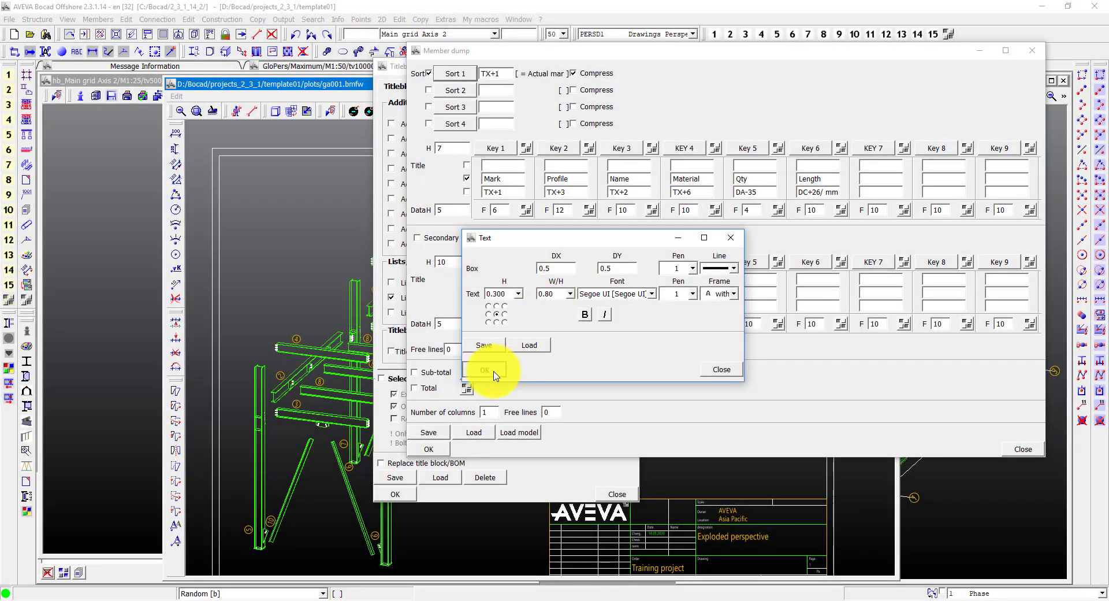
pyautogui.click(488, 369)
# Accept the member and BOM settings, replace the Bill of Material already placed in the drawing with the updated list, and inspect its formatting.
pyautogui.click(429, 450)
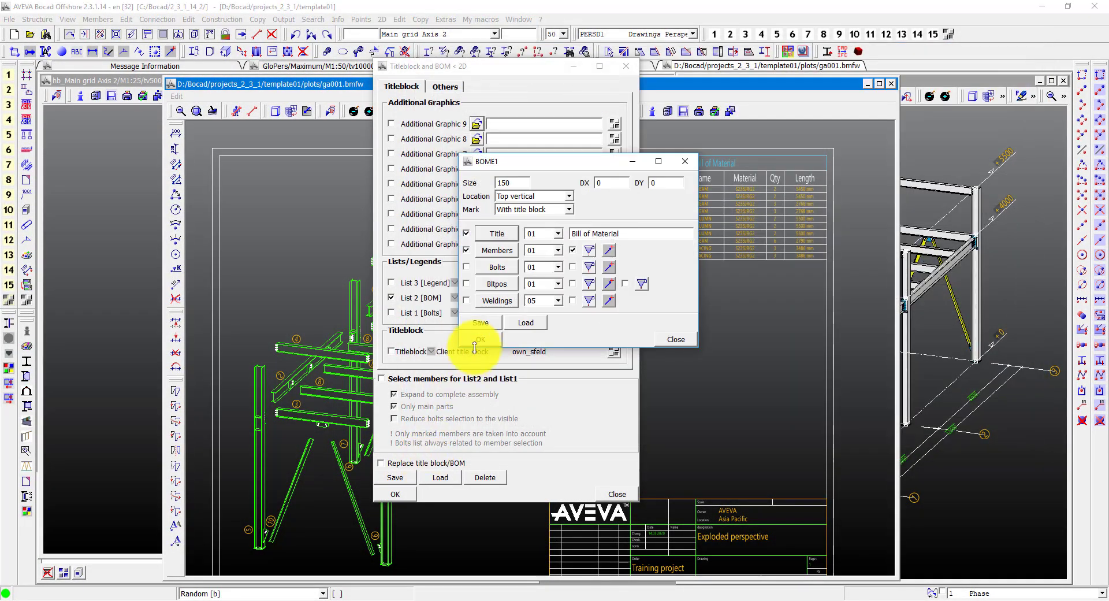
pyautogui.click(404, 463)
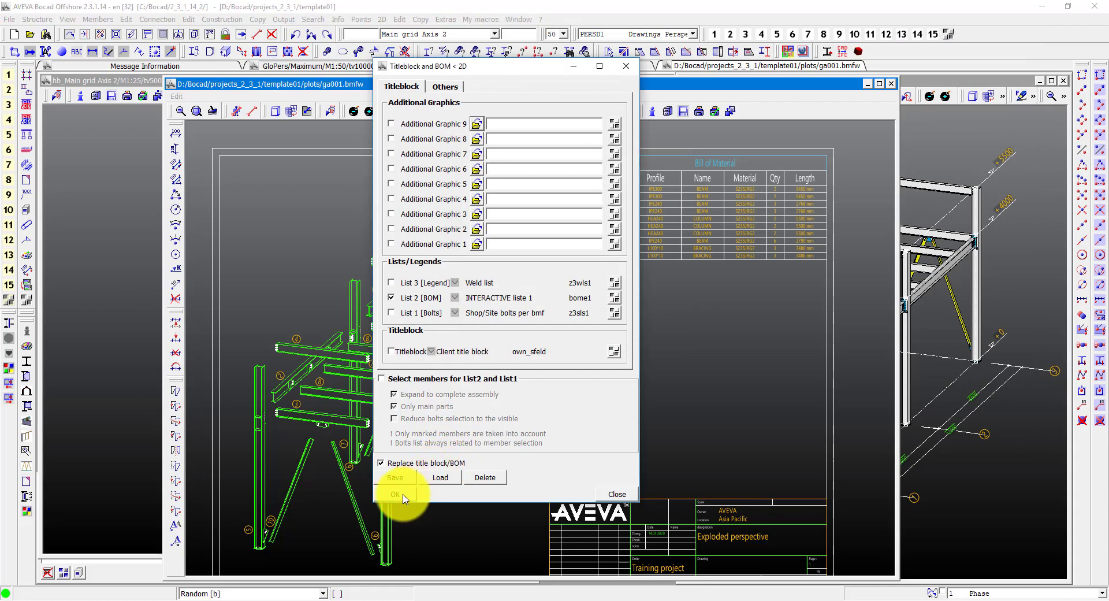
pyautogui.click(395, 494)
pyautogui.click(429, 370)
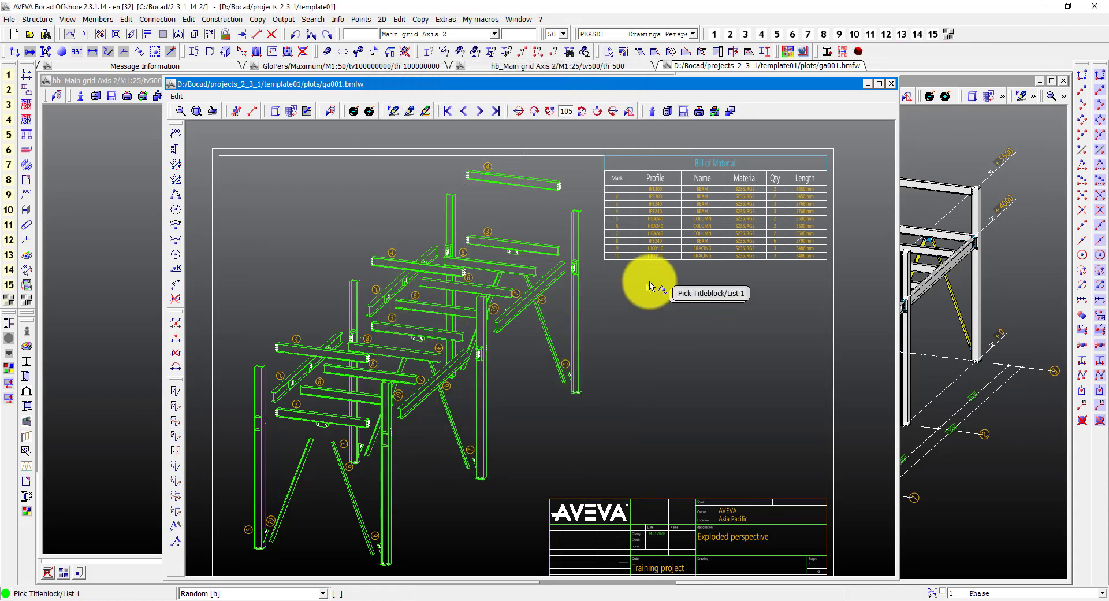
pyautogui.click(669, 243)
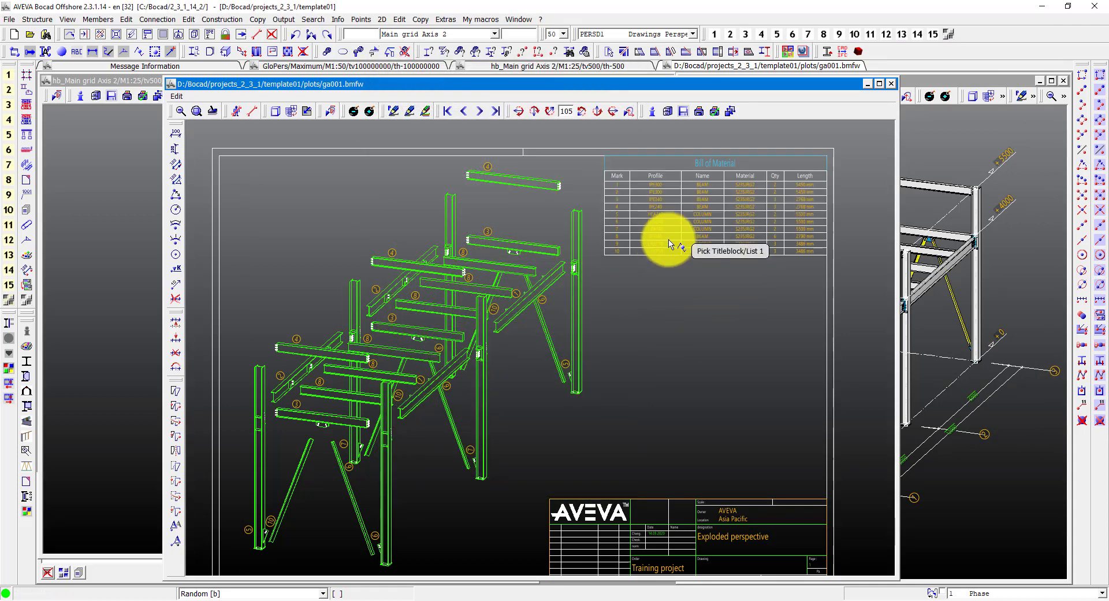
pyautogui.moveTo(589, 153); pyautogui.dragTo(606, 133, button='middle')
pyautogui.moveTo(606, 133)
pyautogui.mouseDown()
pyautogui.moveTo(830, 243)
pyautogui.moveTo(867, 249)
pyautogui.mouseUp()
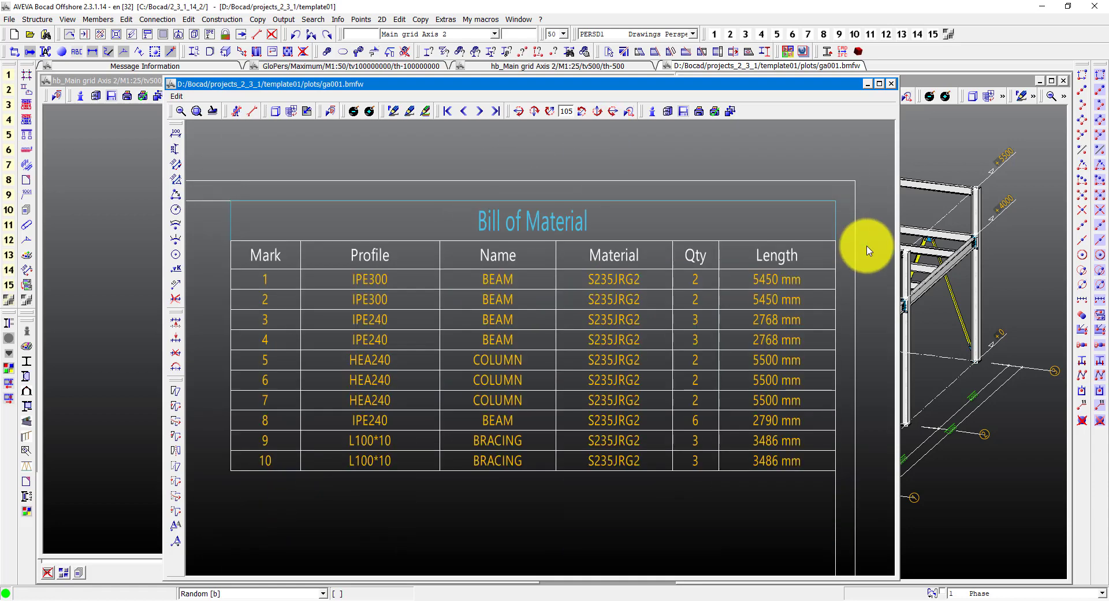